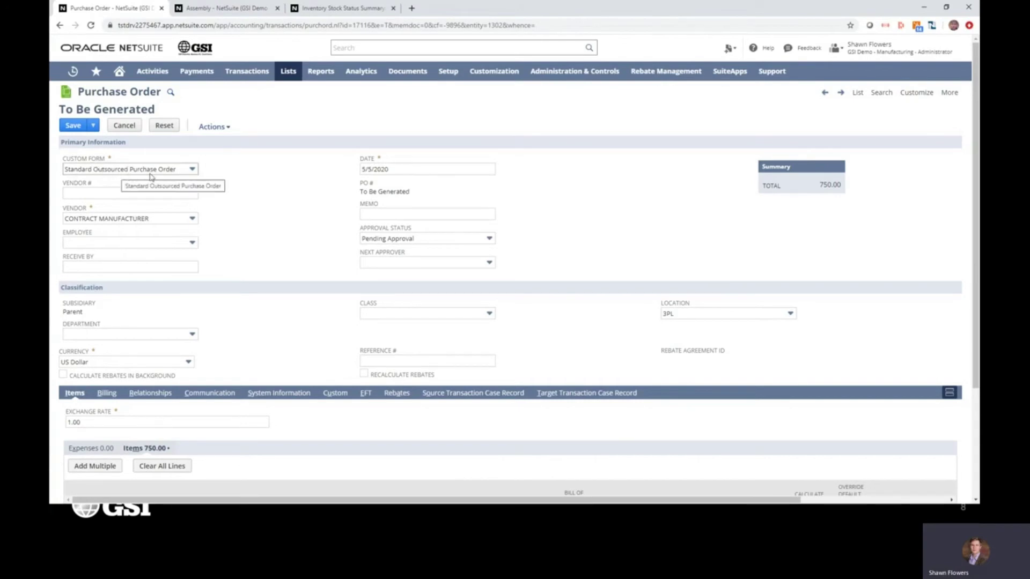
Step: Review the outsourced purchase order's header fields and its SAF100 assembly line
{"action": "scroll", "coordinate": [271, 230], "scroll_direction": "down", "scroll_amount": 1}
{"action": "scroll", "coordinate": [272, 230], "scroll_direction": "down", "scroll_amount": 3}
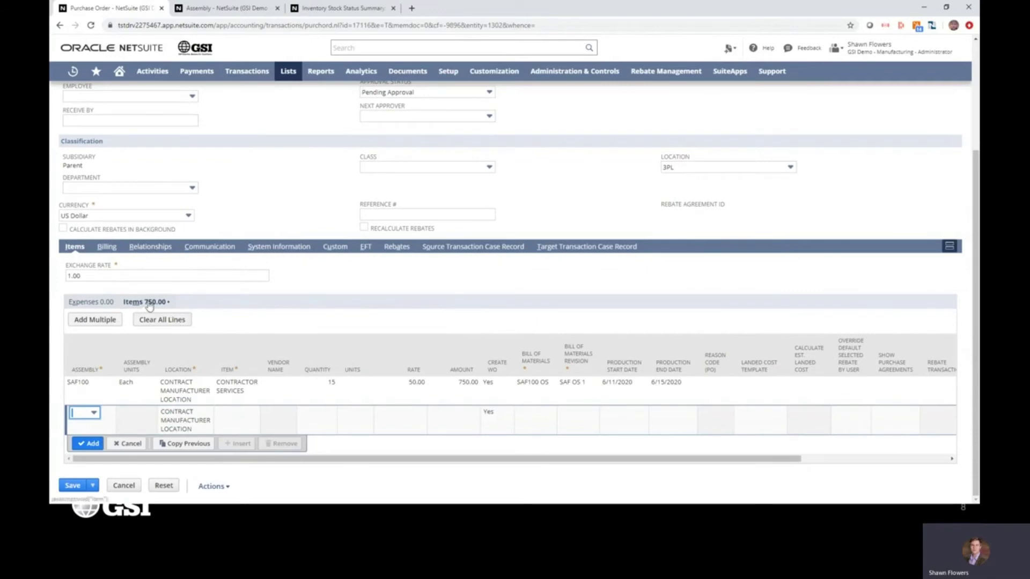
{"action": "scroll", "coordinate": [256, 233], "scroll_direction": "up", "scroll_amount": 3}
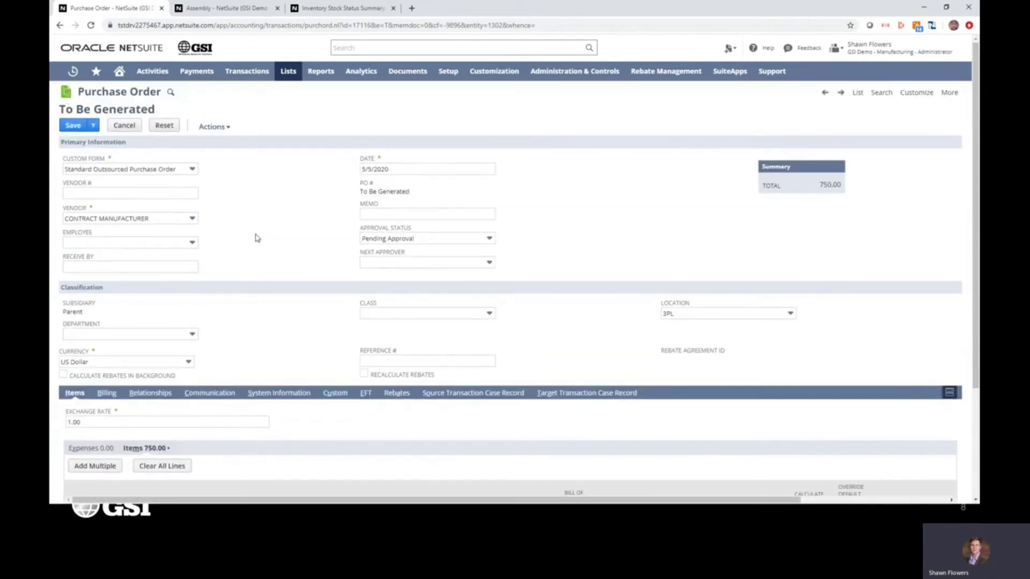
{"action": "scroll", "coordinate": [255, 237], "scroll_direction": "down", "scroll_amount": 3}
{"action": "scroll", "coordinate": [258, 238], "scroll_direction": "up", "scroll_amount": 2}
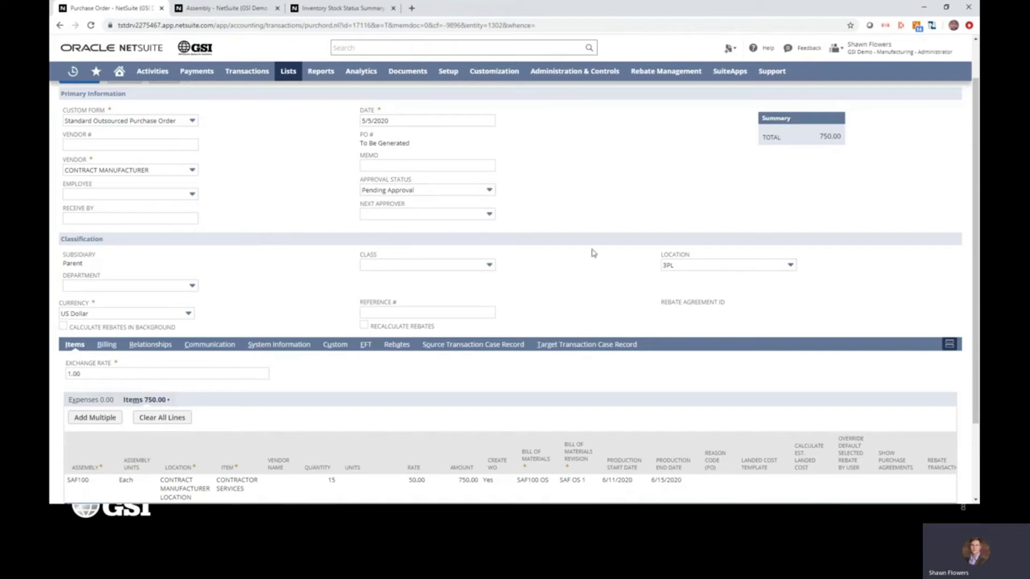
{"action": "scroll", "coordinate": [593, 253], "scroll_direction": "down", "scroll_amount": 2}
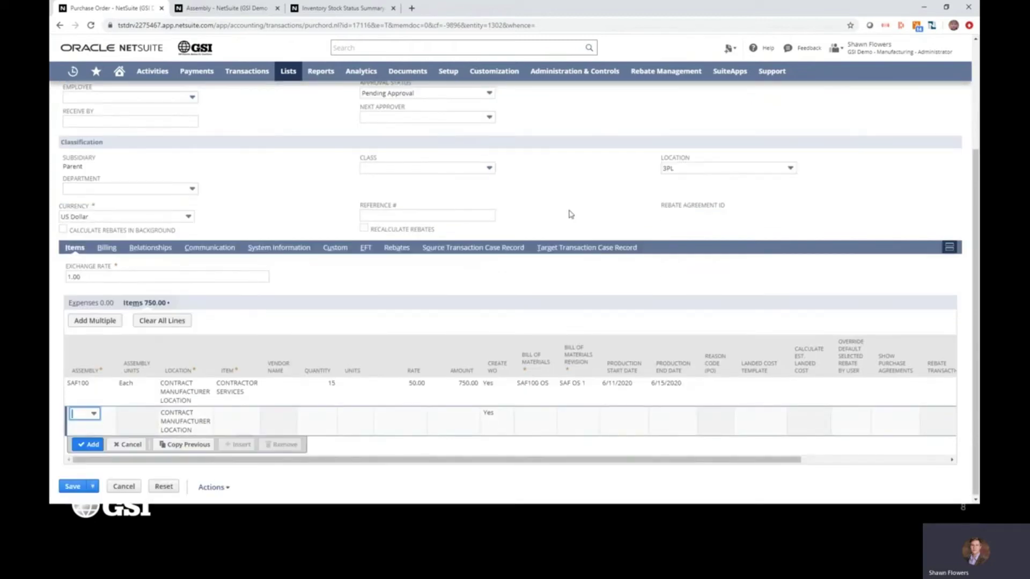
Step: Open the SAF100 assembly line for editing and choose CONTRACTOR SERVICES as its item
{"action": "left_click", "coordinate": [130, 388]}
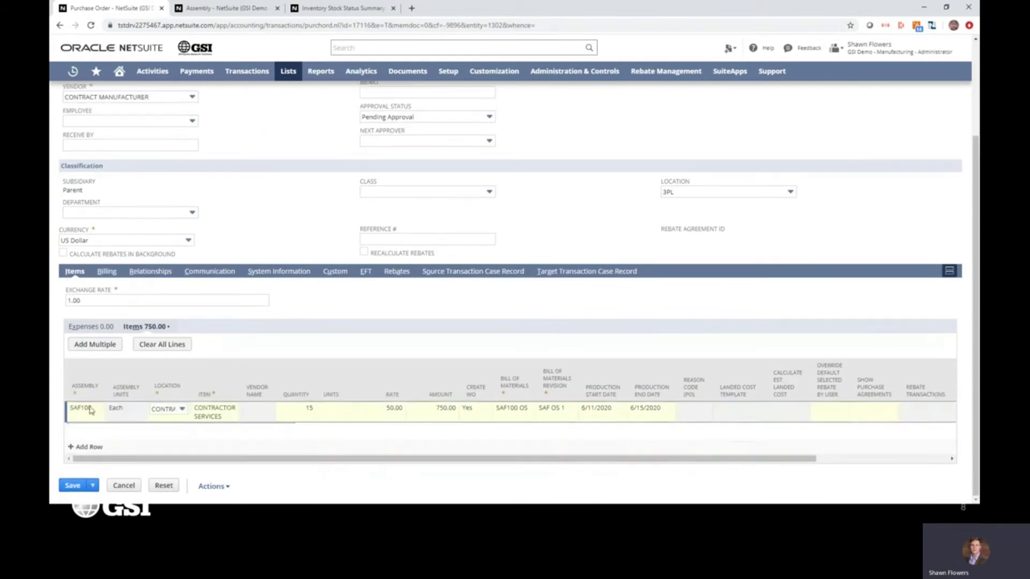
{"action": "left_click", "coordinate": [83, 411]}
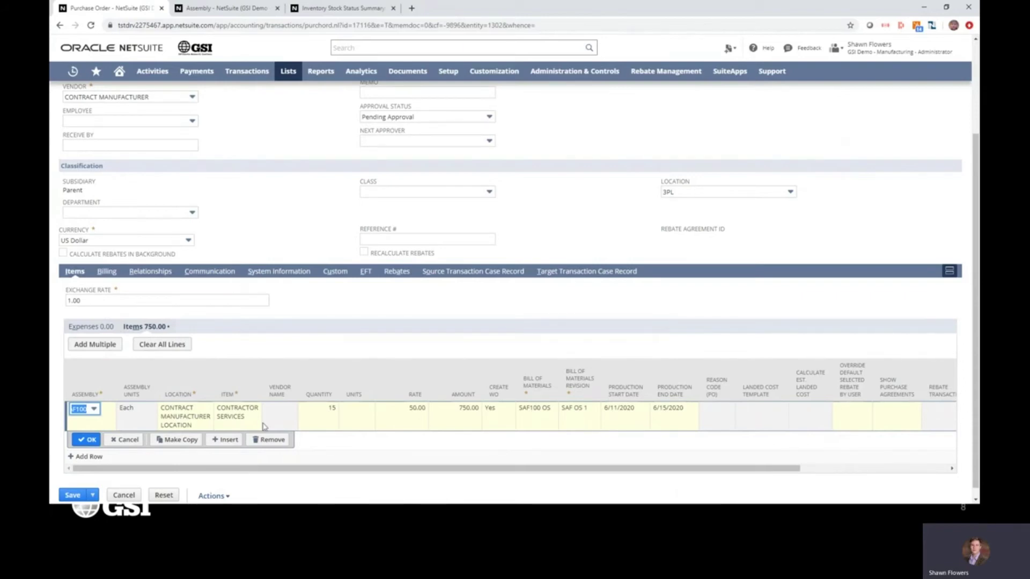
{"action": "left_click", "coordinate": [231, 417]}
{"action": "left_click", "coordinate": [229, 416]}
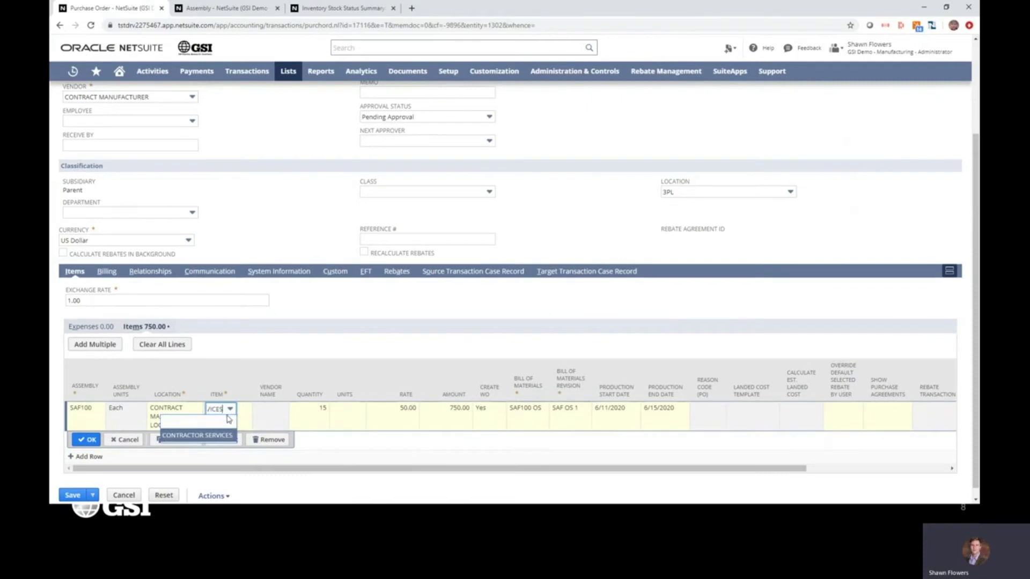
{"action": "left_click", "coordinate": [202, 437]}
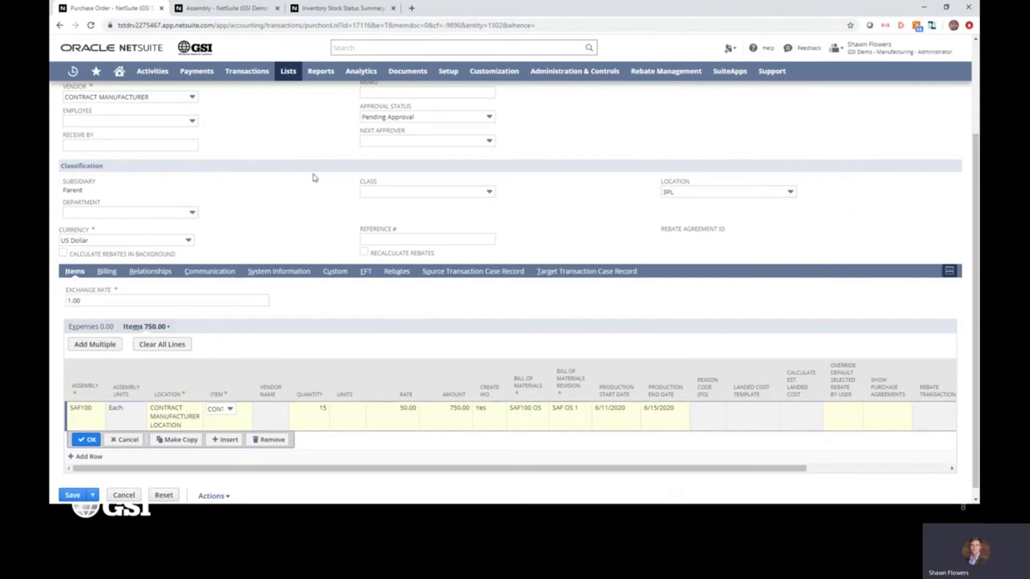
Step: Examine the purchase order's header and the SAF100 line's location, quantity, rate, bill of materials and production dates
{"action": "scroll", "coordinate": [319, 193], "scroll_direction": "up", "scroll_amount": 3}
{"action": "scroll", "coordinate": [271, 207], "scroll_direction": "down", "scroll_amount": 3}
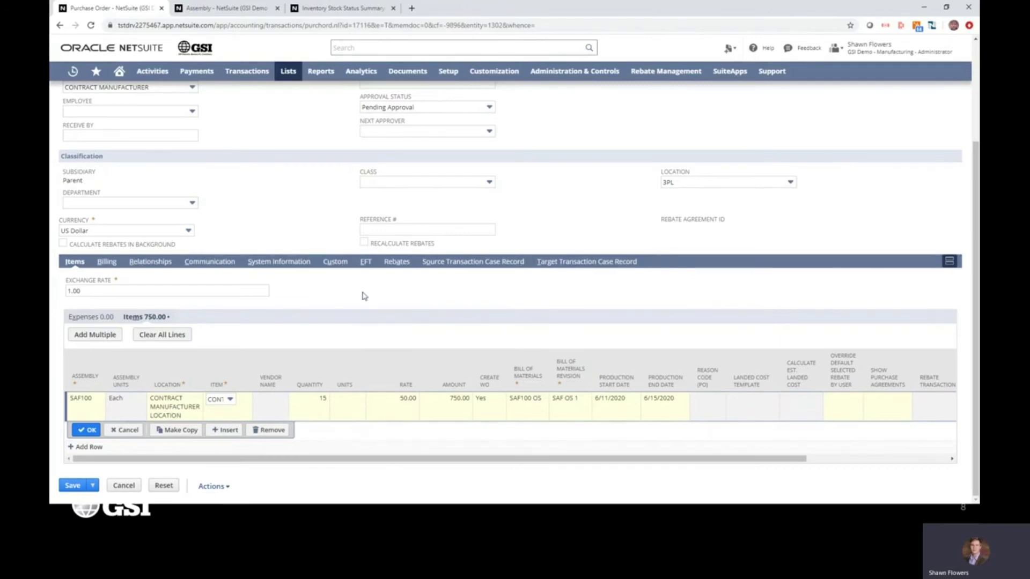
{"action": "scroll", "coordinate": [333, 312], "scroll_direction": "up", "scroll_amount": 3}
{"action": "scroll", "coordinate": [333, 314], "scroll_direction": "down", "scroll_amount": 2}
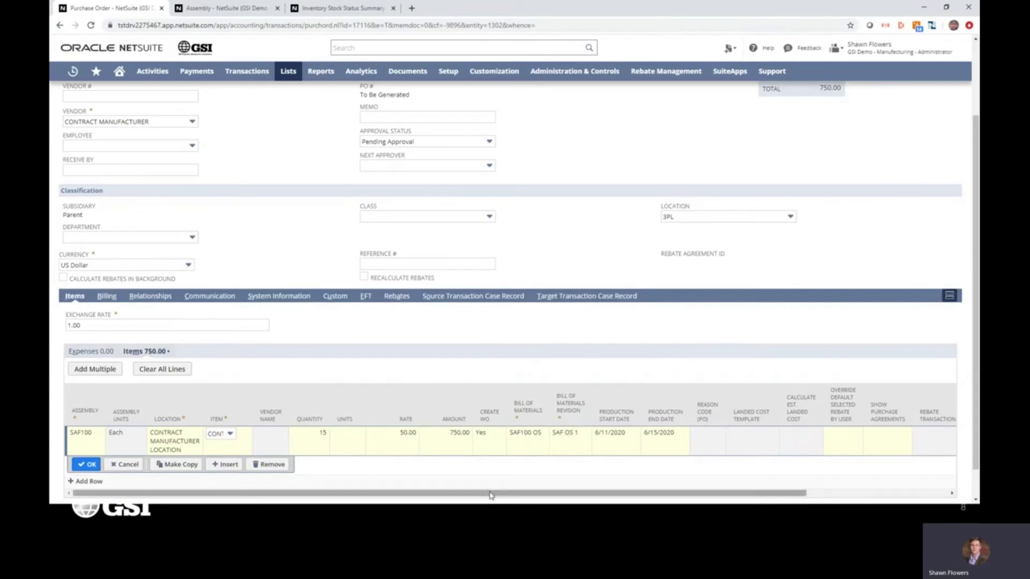
{"action": "left_click_drag", "start_coordinate": [496, 493], "coordinate": [559, 492]}
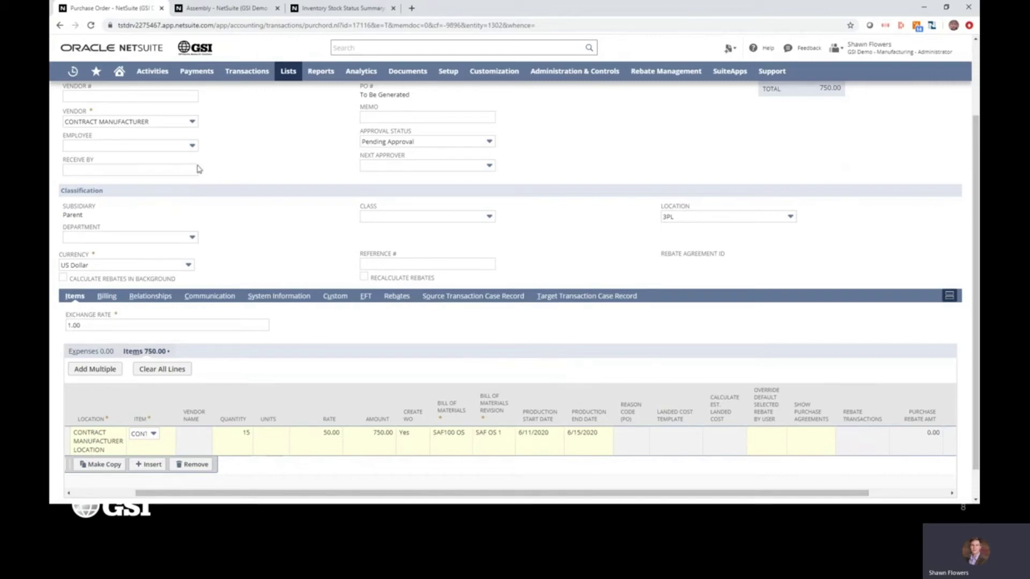
{"action": "scroll", "coordinate": [322, 272], "scroll_direction": "up", "scroll_amount": 3}
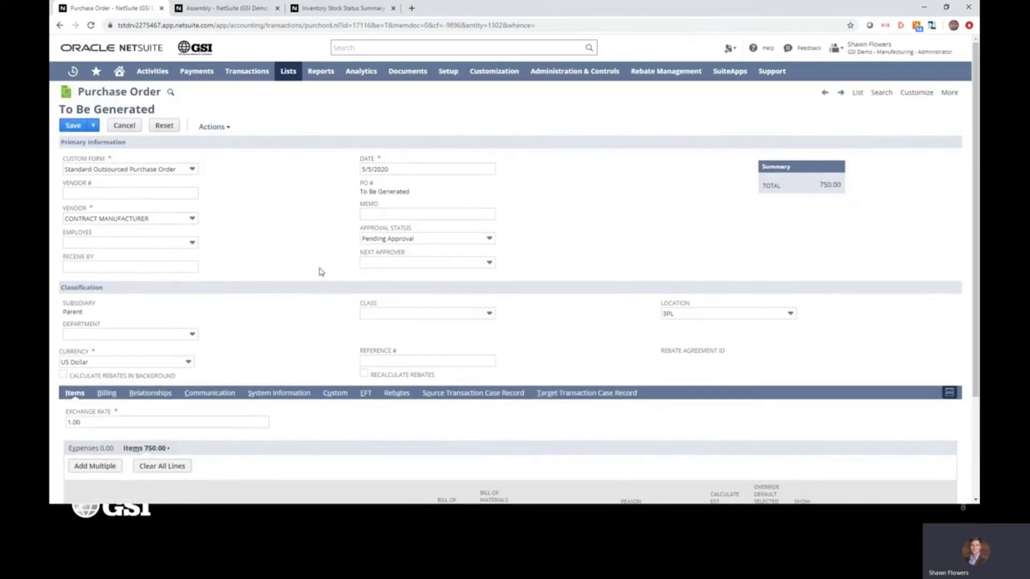
{"action": "scroll", "coordinate": [321, 272], "scroll_direction": "down", "scroll_amount": 3}
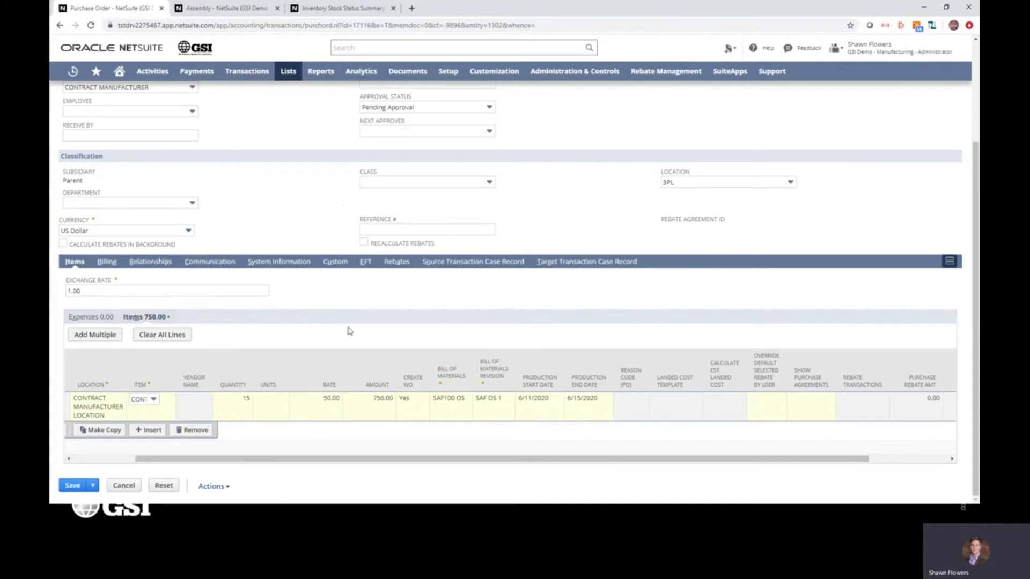
{"action": "left_click_drag", "start_coordinate": [413, 467], "coordinate": [299, 468]}
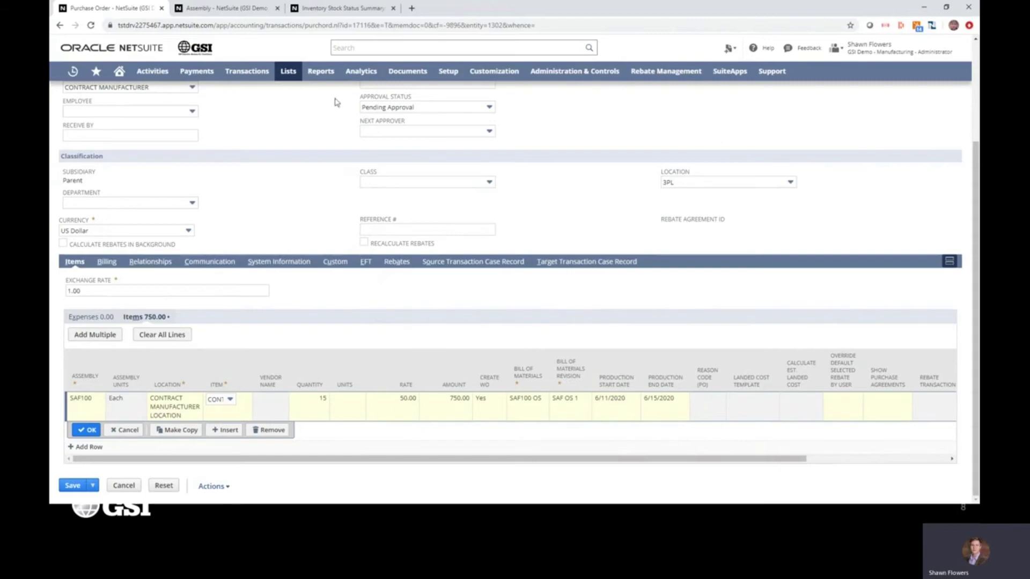
{"action": "scroll", "coordinate": [298, 148], "scroll_direction": "up", "scroll_amount": 3}
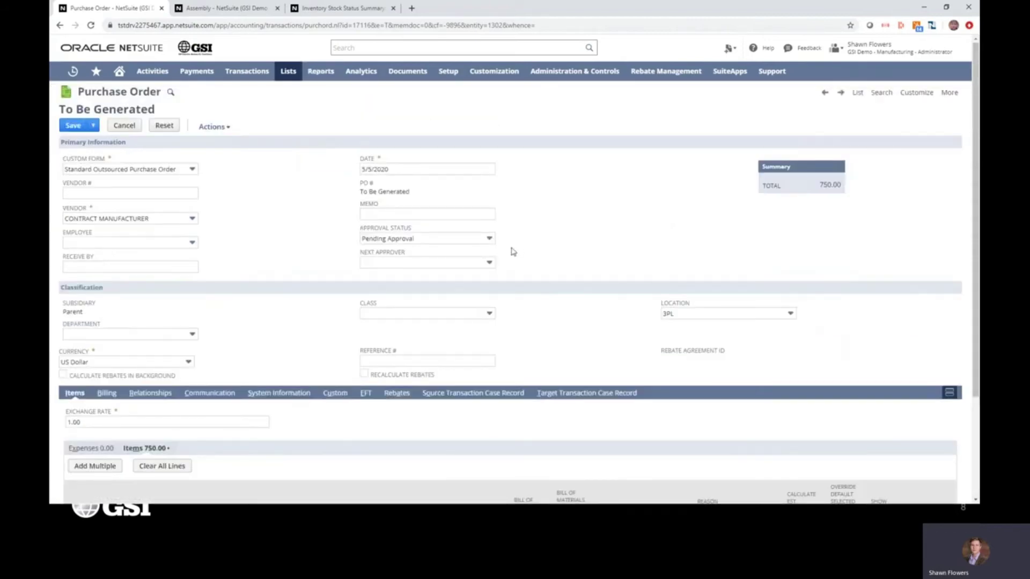
{"action": "scroll", "coordinate": [410, 285], "scroll_direction": "down", "scroll_amount": 1}
{"action": "scroll", "coordinate": [410, 285], "scroll_direction": "down", "scroll_amount": 3}
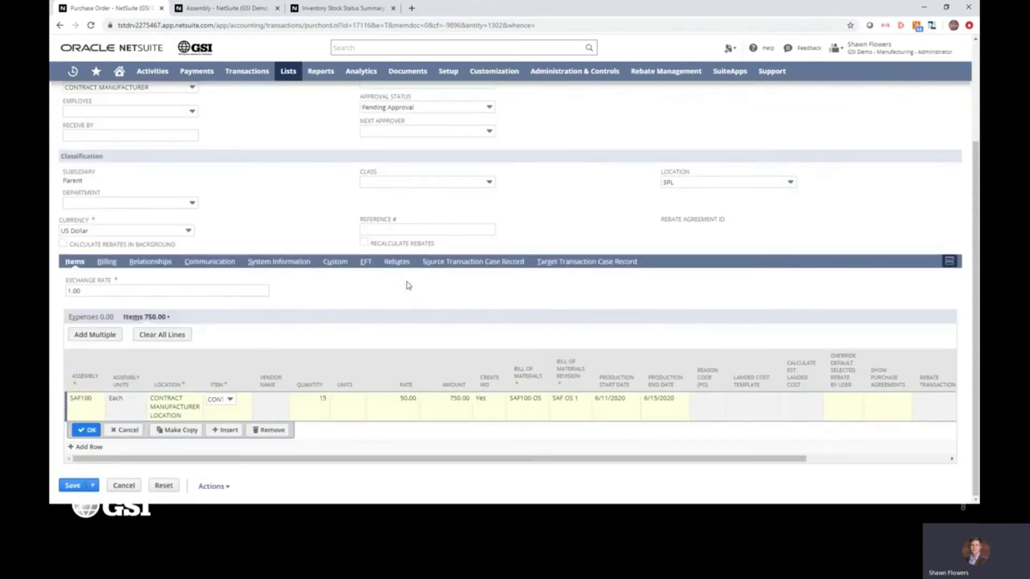
{"action": "scroll", "coordinate": [298, 221], "scroll_direction": "up", "scroll_amount": 2}
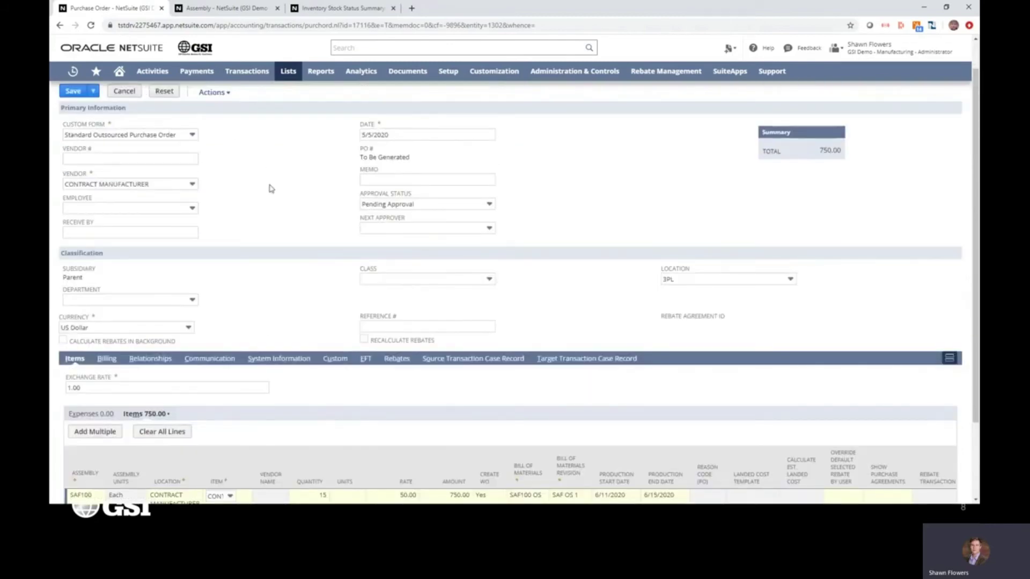
Step: Set the purchase order's approval status to Approved and save the order
{"action": "scroll", "coordinate": [271, 191], "scroll_direction": "up", "scroll_amount": 2}
{"action": "left_click", "coordinate": [405, 239]}
{"action": "left_click", "coordinate": [378, 264]}
{"action": "left_click", "coordinate": [73, 128]}
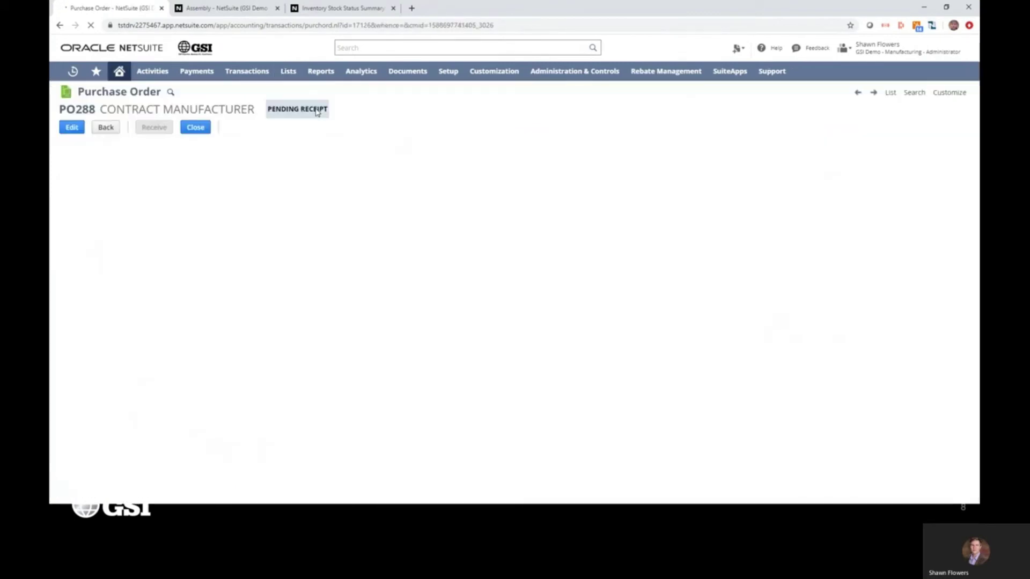
Step: Review the saved purchase order's header and its SAF100 line, including the linked work order
{"action": "scroll", "coordinate": [312, 214], "scroll_direction": "down", "scroll_amount": 2}
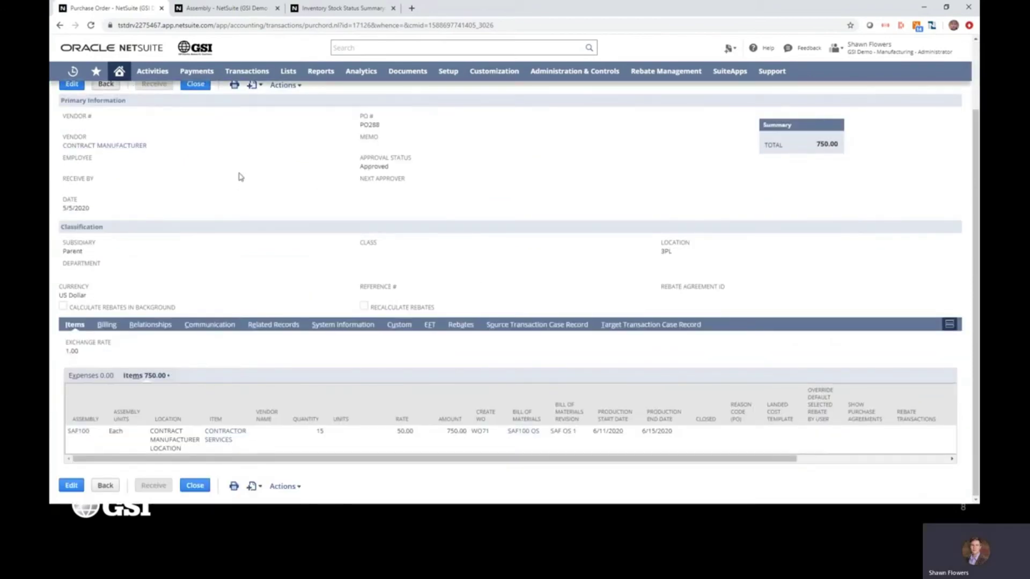
{"action": "scroll", "coordinate": [222, 269], "scroll_direction": "up", "scroll_amount": 2}
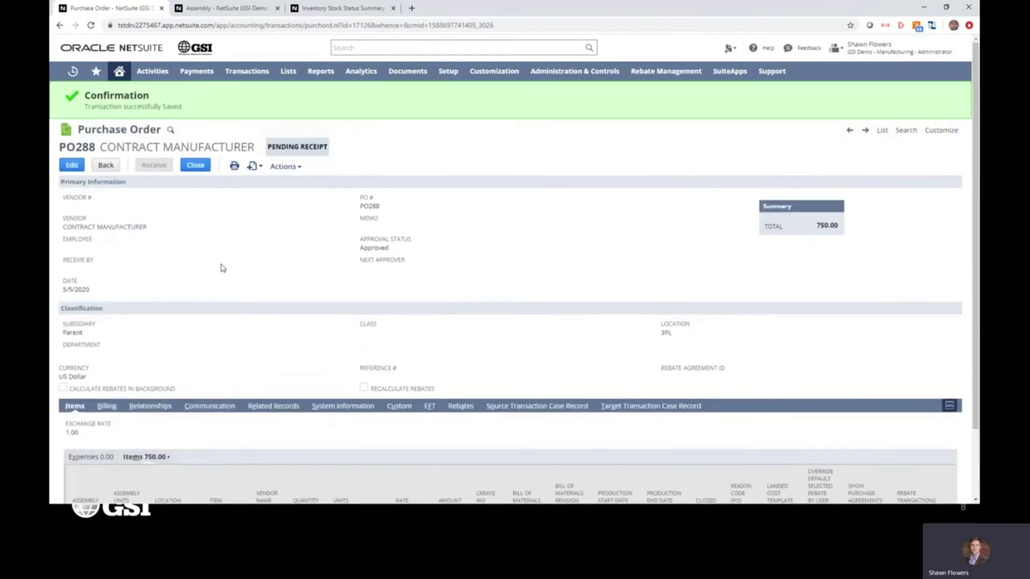
{"action": "scroll", "coordinate": [353, 273], "scroll_direction": "down", "scroll_amount": 2}
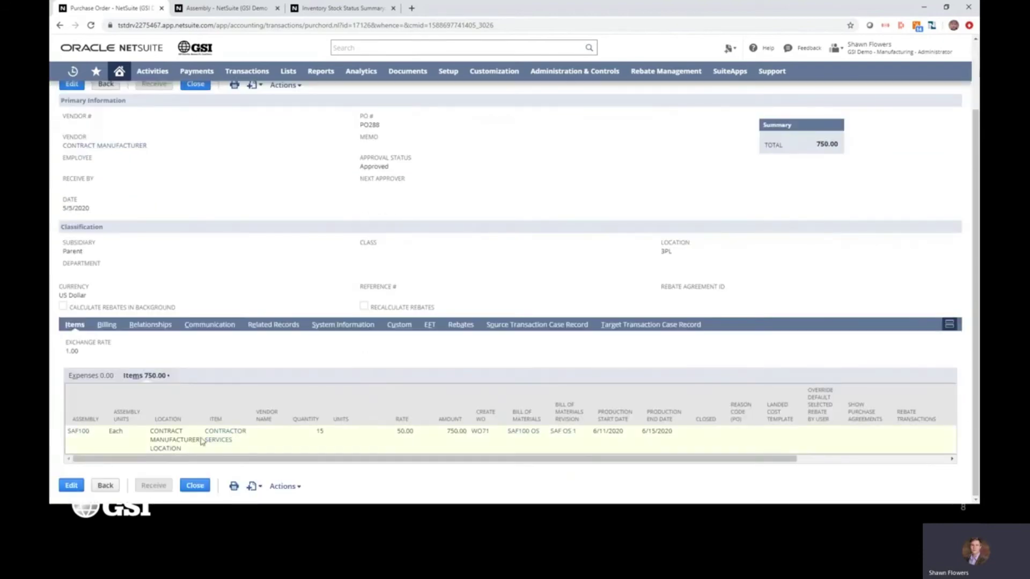
{"action": "mouse_move", "coordinate": [226, 444]}
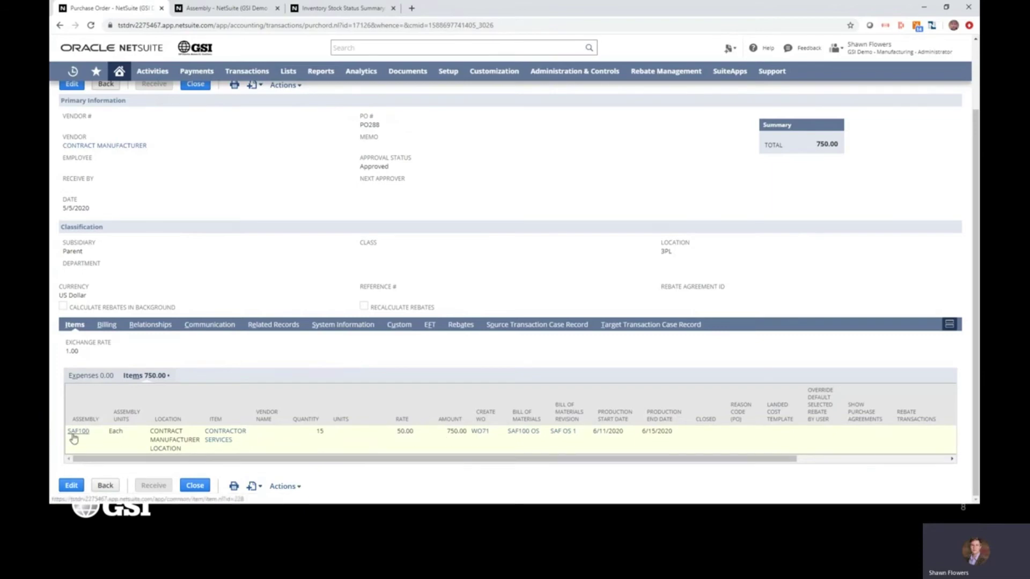
Step: Open the work order linked to the SAF100 line full-size, examine its components' item sources and PO vendor, and minimize it
{"action": "left_click", "coordinate": [481, 432]}
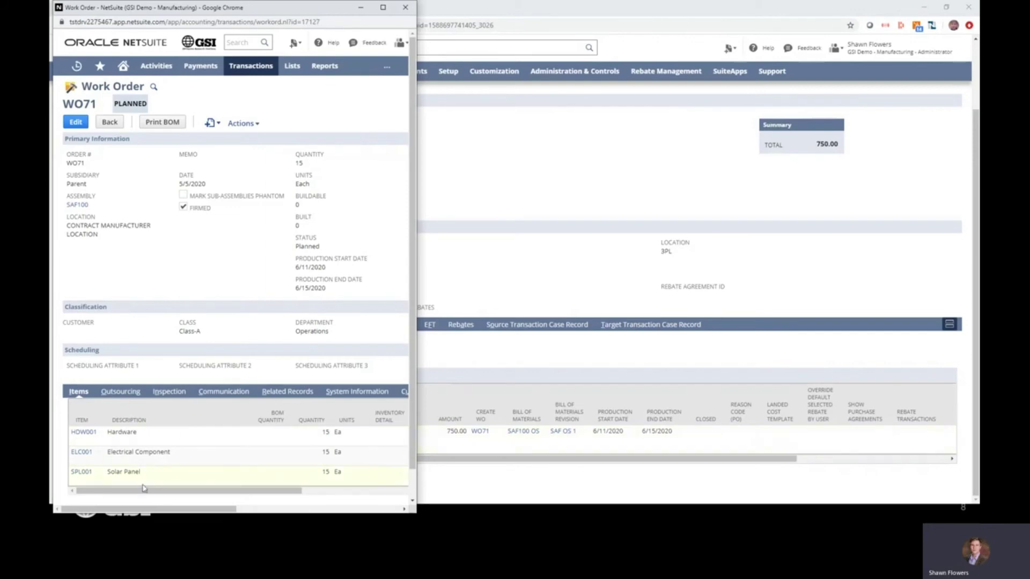
{"action": "left_click", "coordinate": [383, 7]}
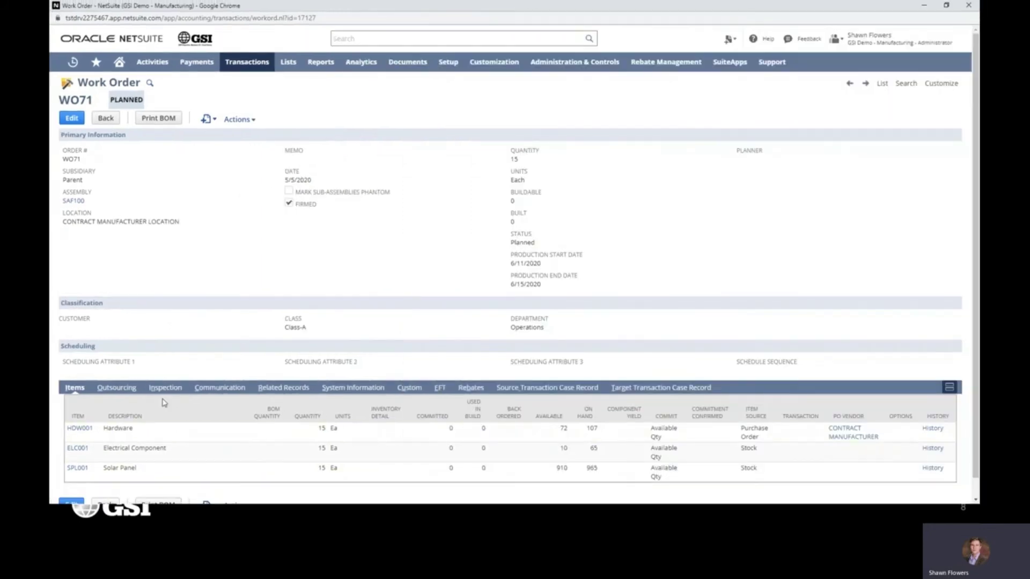
{"action": "scroll", "coordinate": [200, 414], "scroll_direction": "down", "scroll_amount": 1}
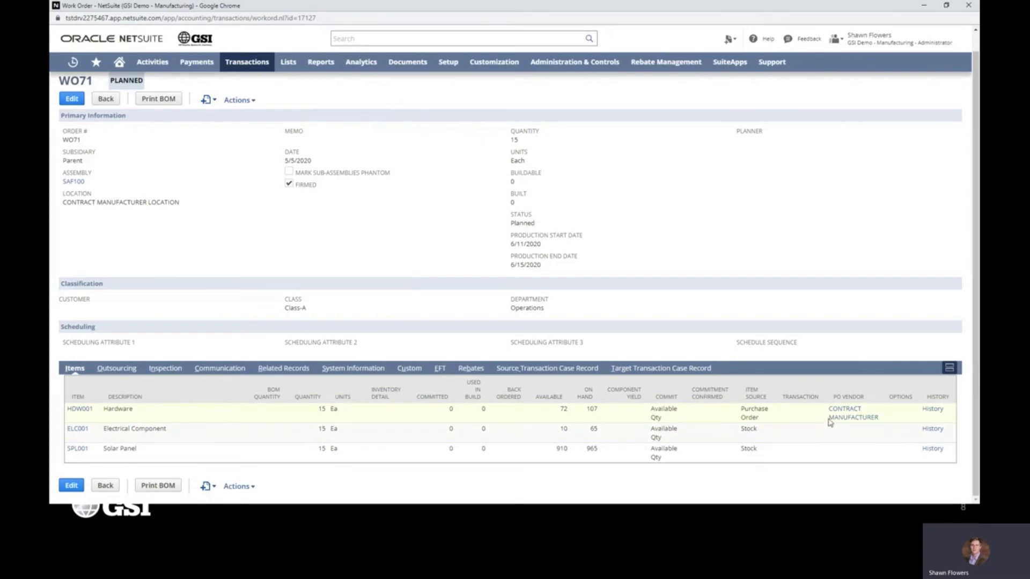
{"action": "mouse_move", "coordinate": [834, 421]}
{"action": "left_click", "coordinate": [923, 6]}
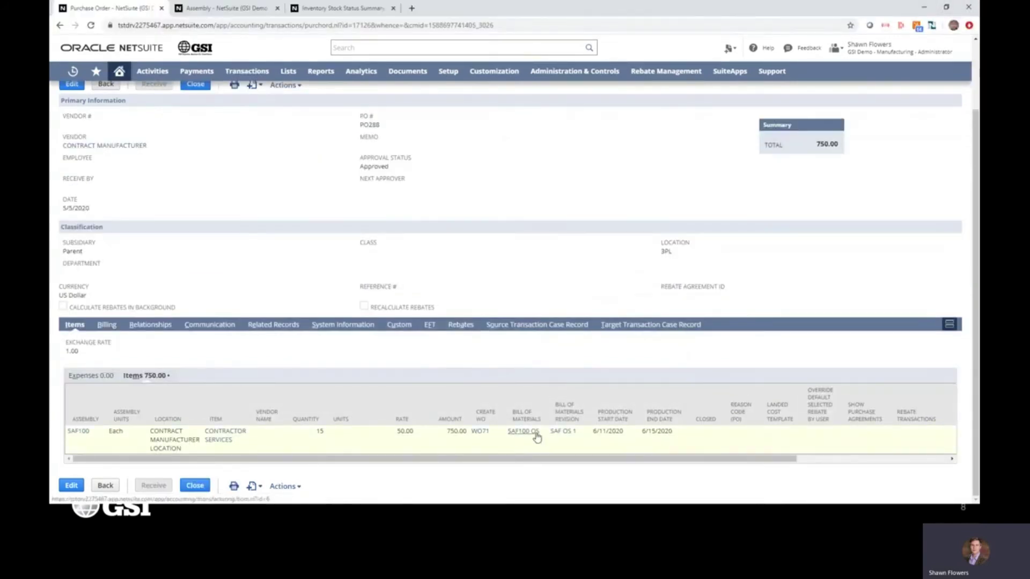
Step: Open the SAF OS 1 bill of materials revision from the purchase order line and view component ELC001 in a separate tab
{"action": "left_click", "coordinate": [557, 435]}
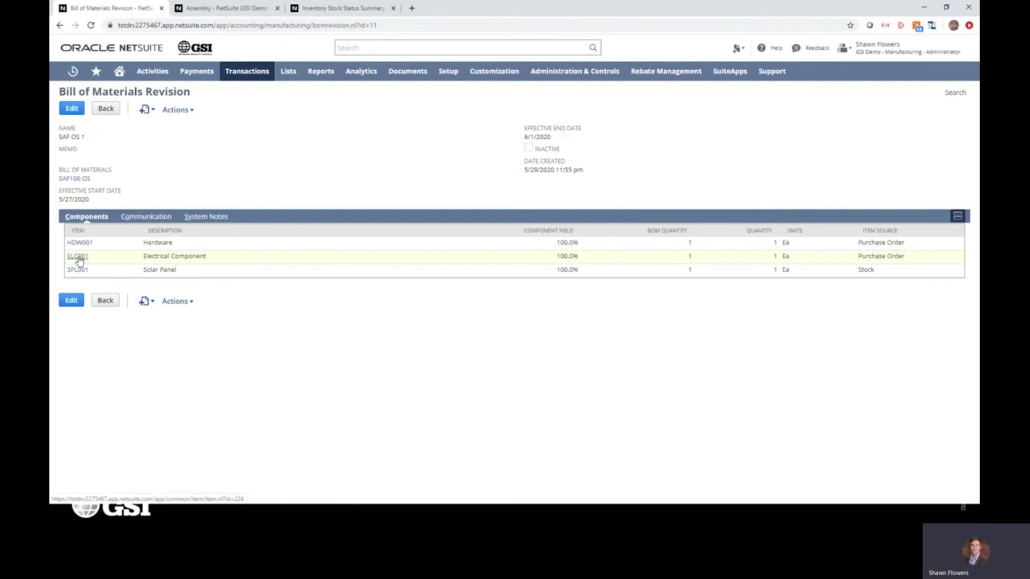
{"action": "right_click", "coordinate": [79, 260]}
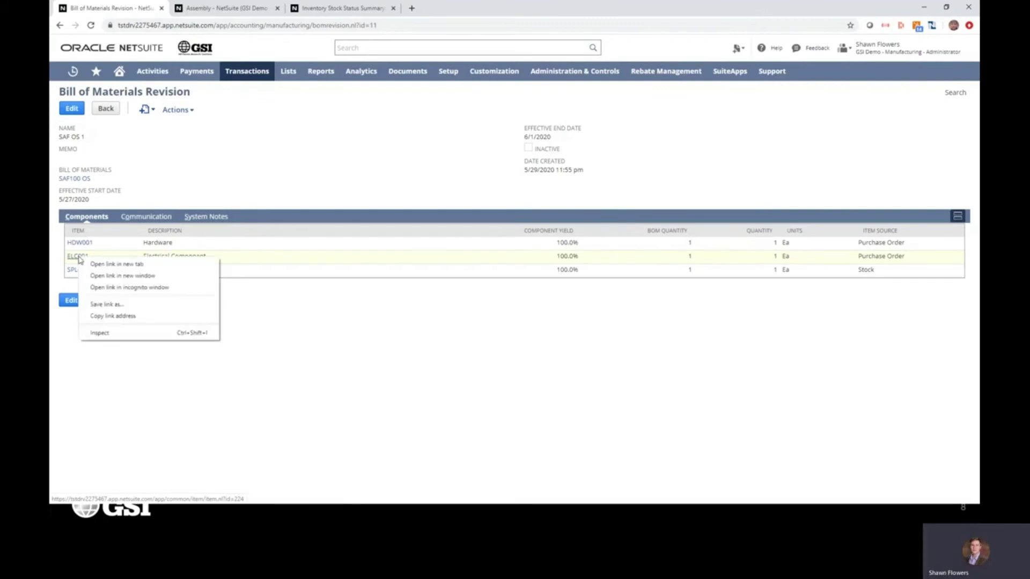
{"action": "left_click", "coordinate": [110, 270]}
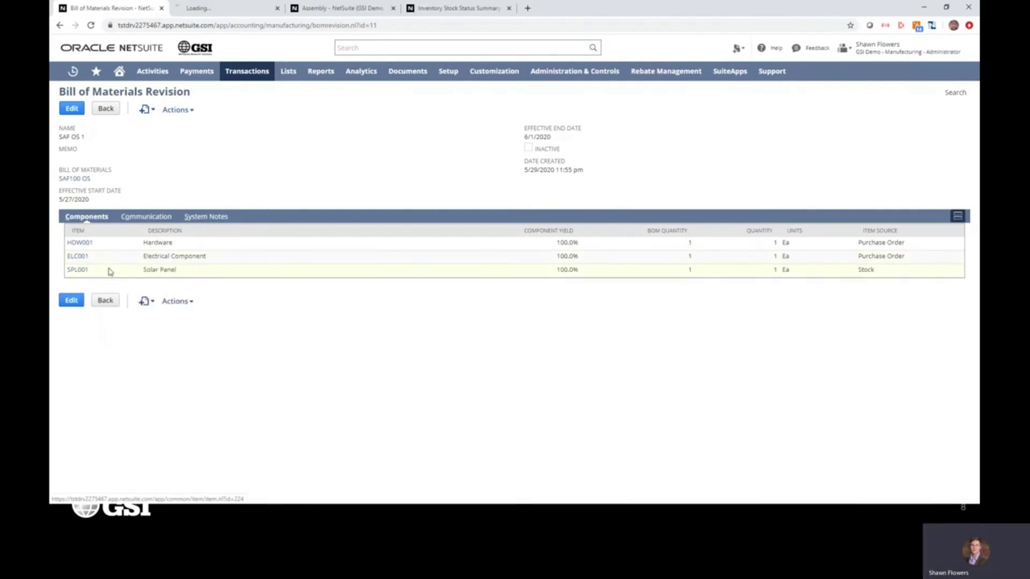
{"action": "left_click", "coordinate": [218, 11]}
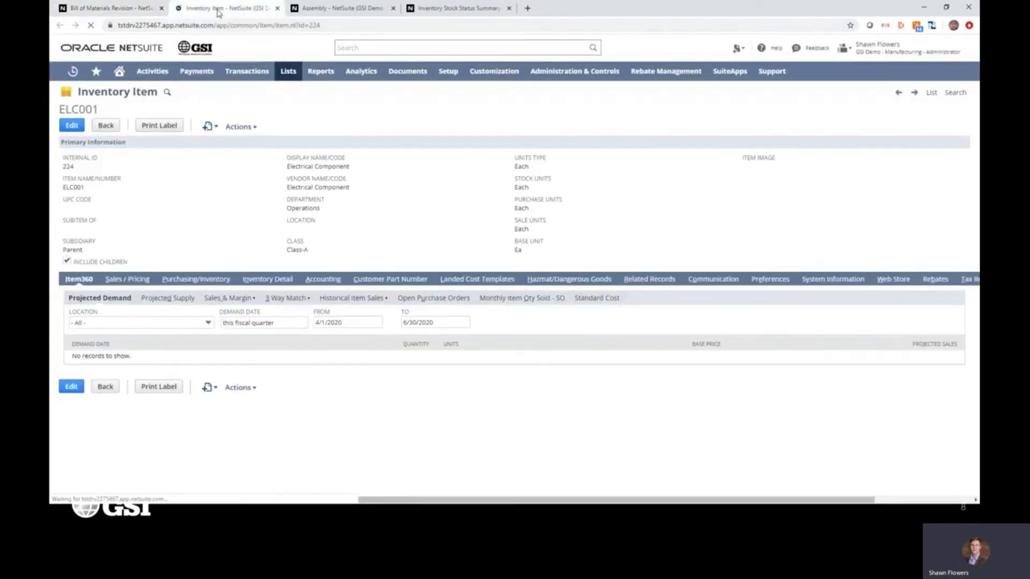
Step: Check the vendors in ELC001's purchasing and inventory details, and return through the bill of materials revision to the work order
{"action": "left_click", "coordinate": [191, 281]}
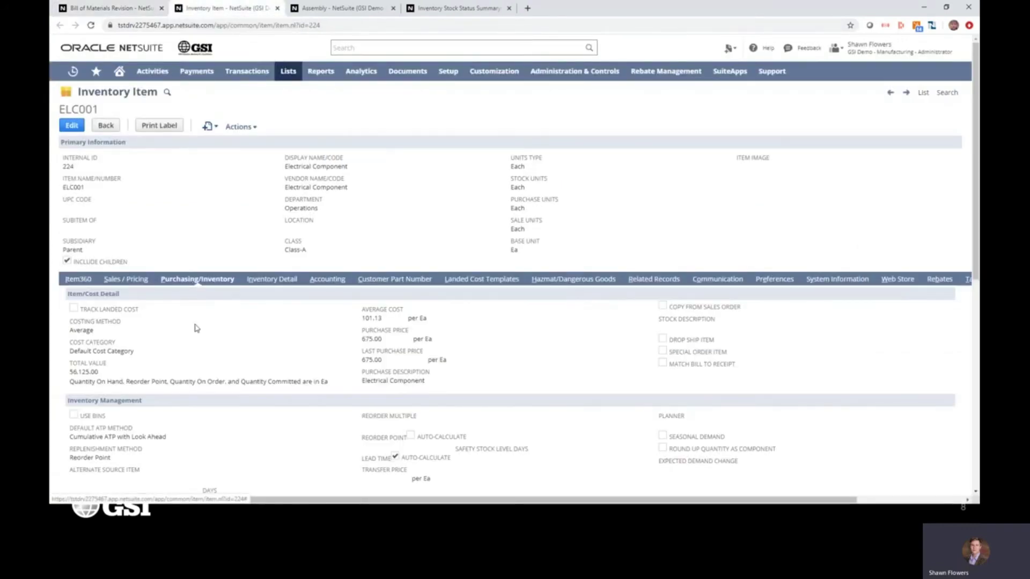
{"action": "scroll", "coordinate": [196, 329], "scroll_direction": "down", "scroll_amount": 8}
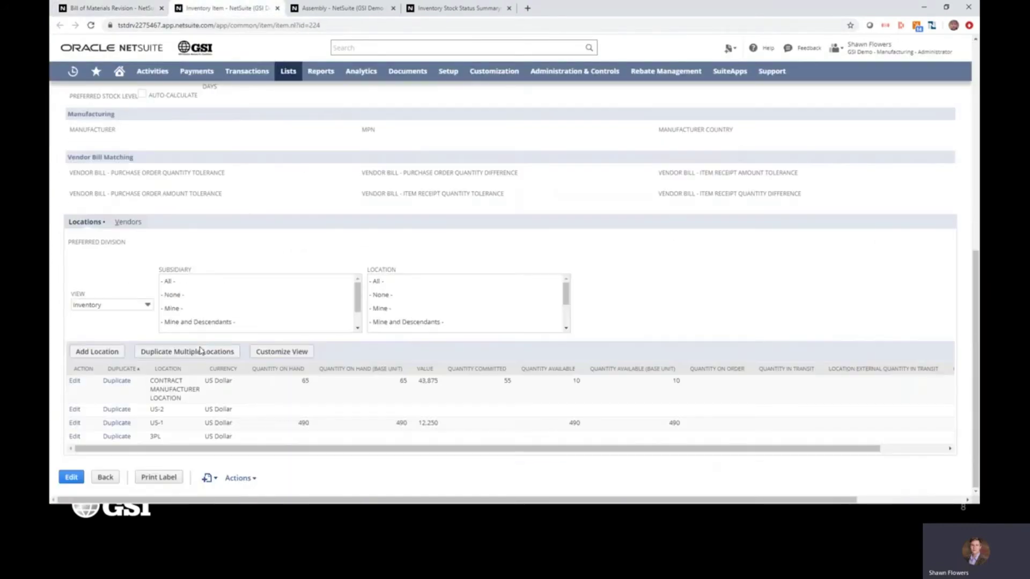
{"action": "left_click", "coordinate": [128, 222]}
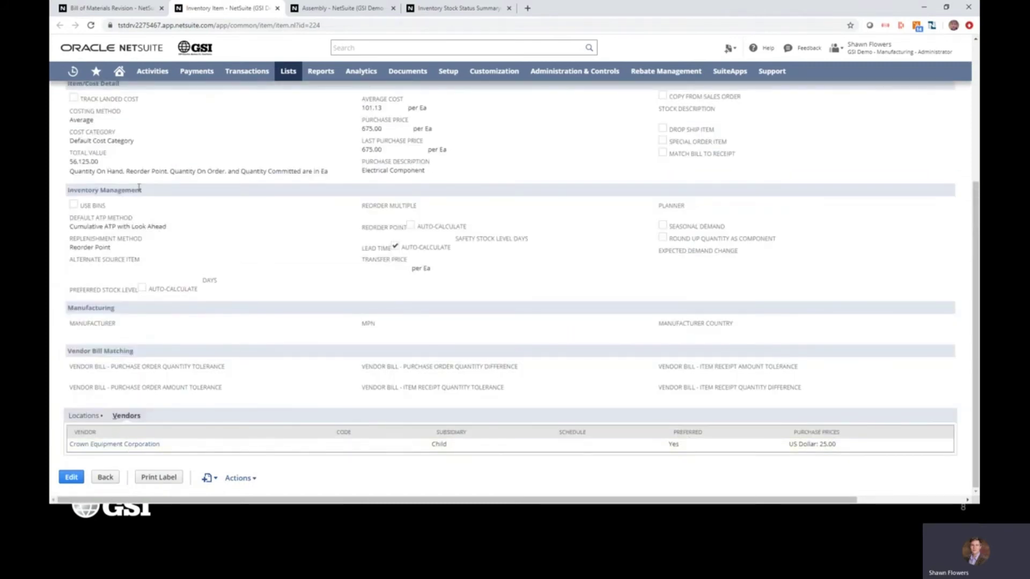
{"action": "left_click", "coordinate": [93, 11]}
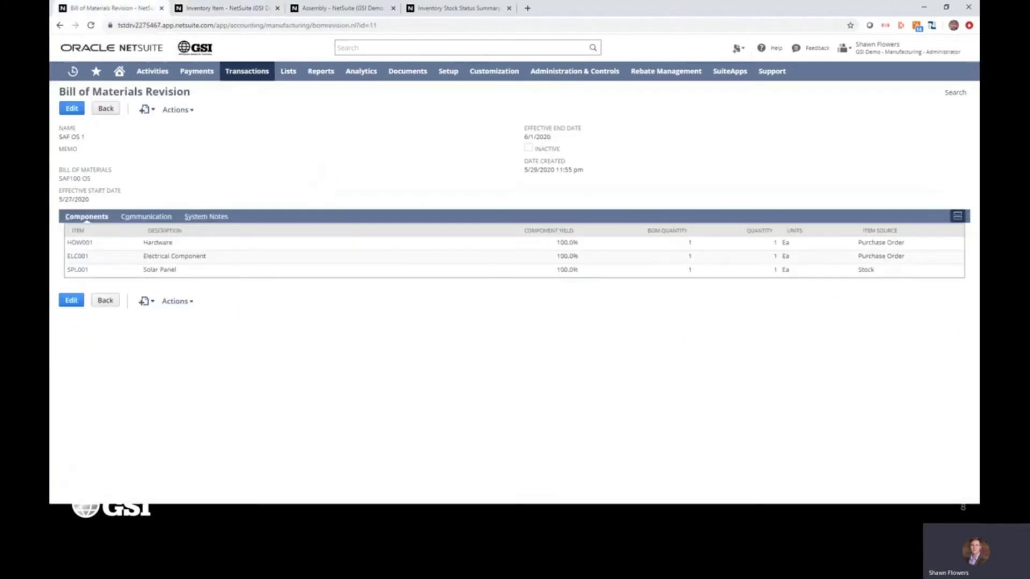
{"action": "key", "text": "alt+Tab"}
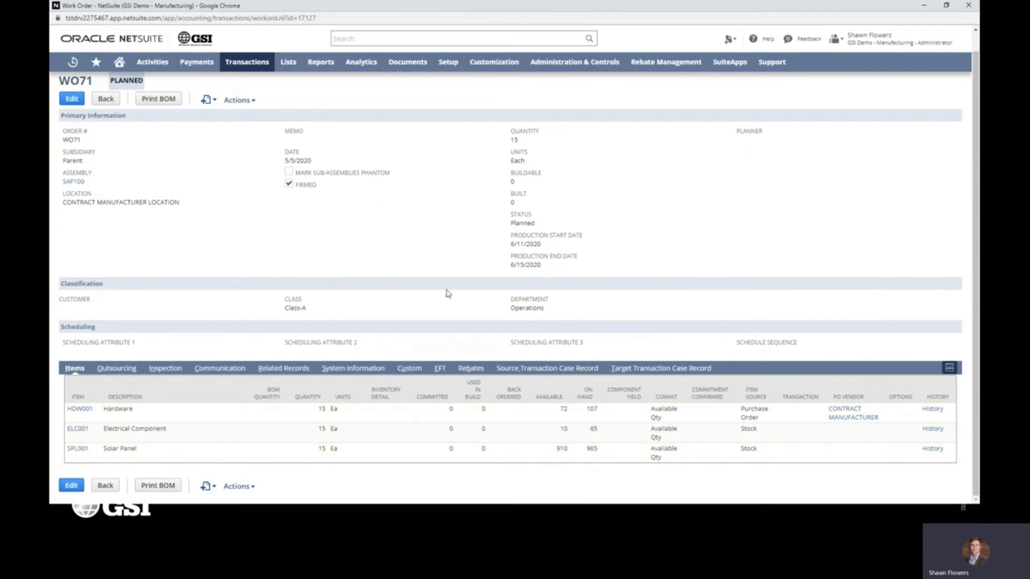
Step: Examine the item sources of the Electrical Component and Solar Panel lines on the work order
{"action": "left_click_drag", "start_coordinate": [760, 432], "coordinate": [736, 433]}
{"action": "left_click_drag", "start_coordinate": [184, 433], "coordinate": [103, 431]}
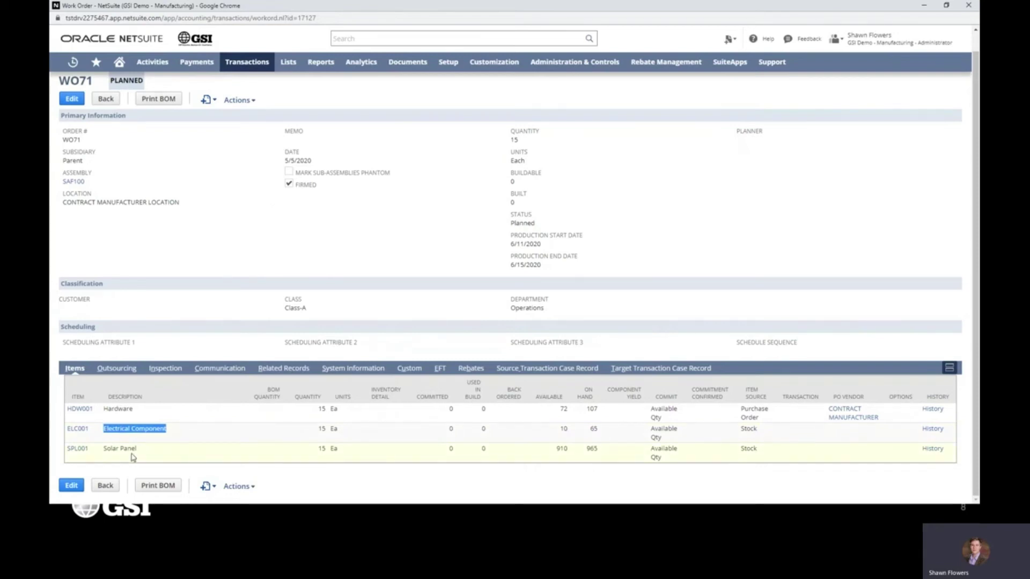
{"action": "left_click", "coordinate": [739, 452]}
{"action": "left_click_drag", "start_coordinate": [739, 451], "coordinate": [801, 453]}
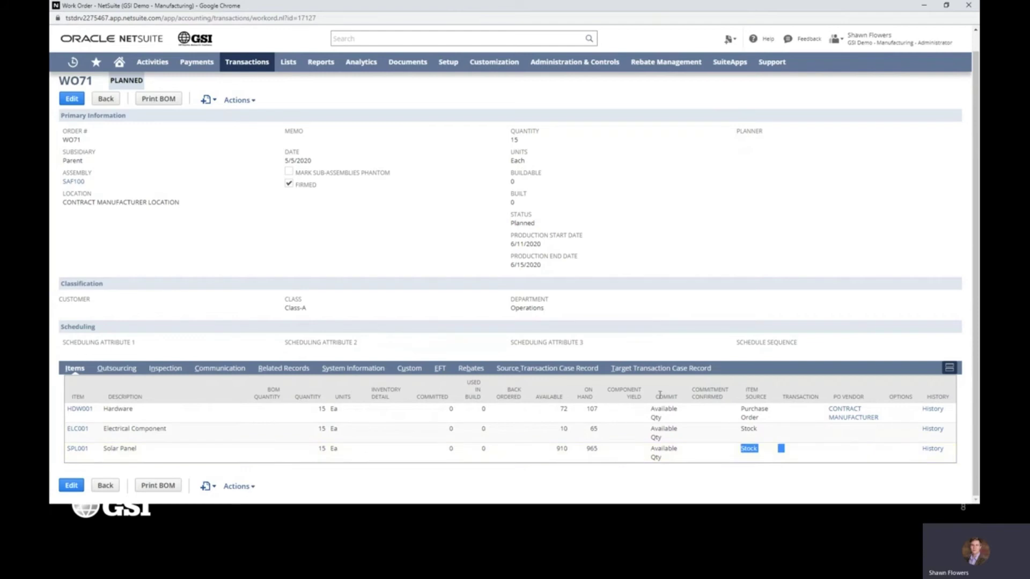
Step: Edit the SAF100 work order, set its status to Released and save it
{"action": "left_click", "coordinate": [926, 290]}
{"action": "scroll", "coordinate": [470, 246], "scroll_direction": "up", "scroll_amount": 1}
{"action": "left_click", "coordinate": [80, 118]}
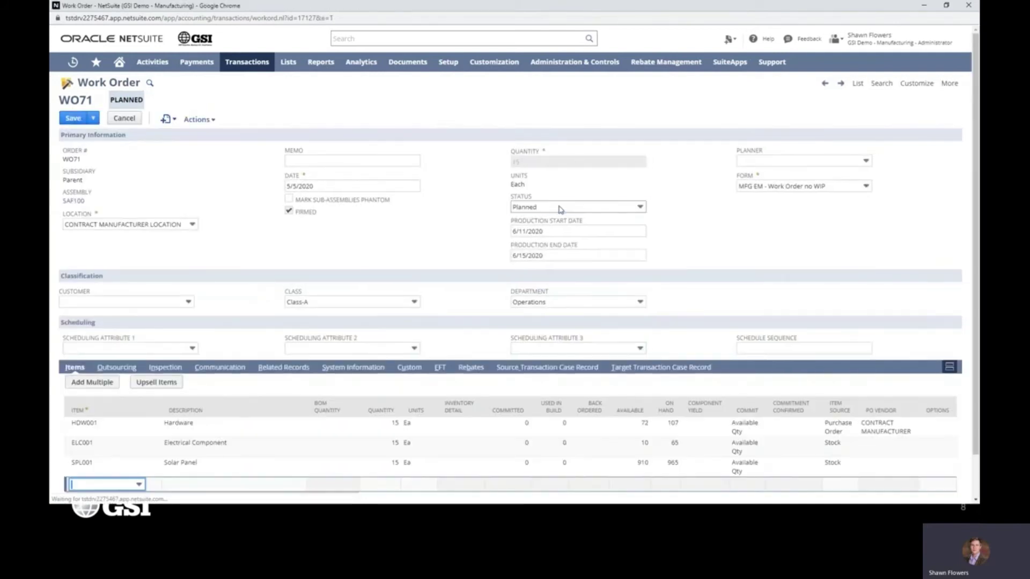
{"action": "left_click", "coordinate": [560, 208]}
{"action": "left_click", "coordinate": [543, 232]}
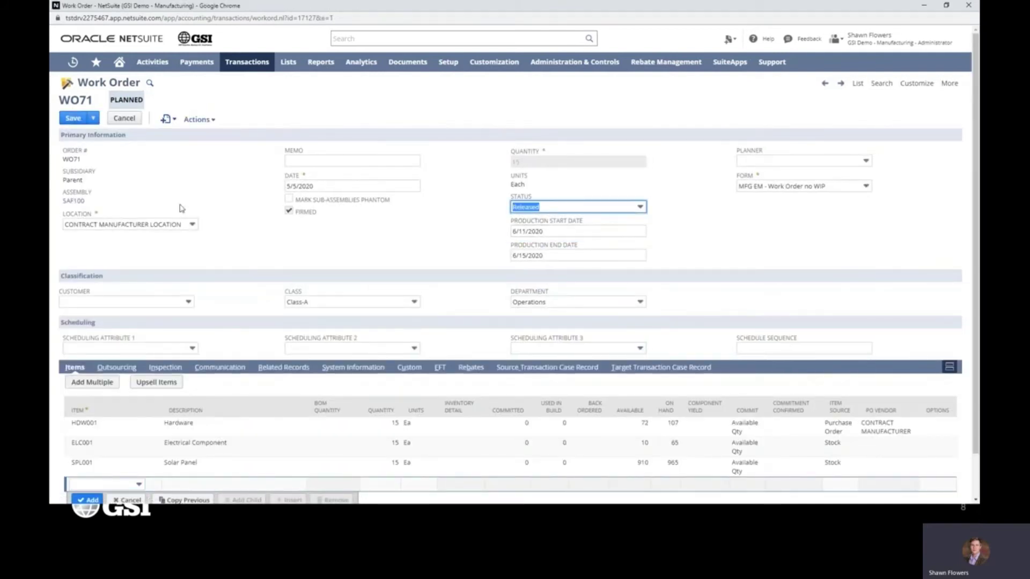
{"action": "left_click", "coordinate": [70, 119]}
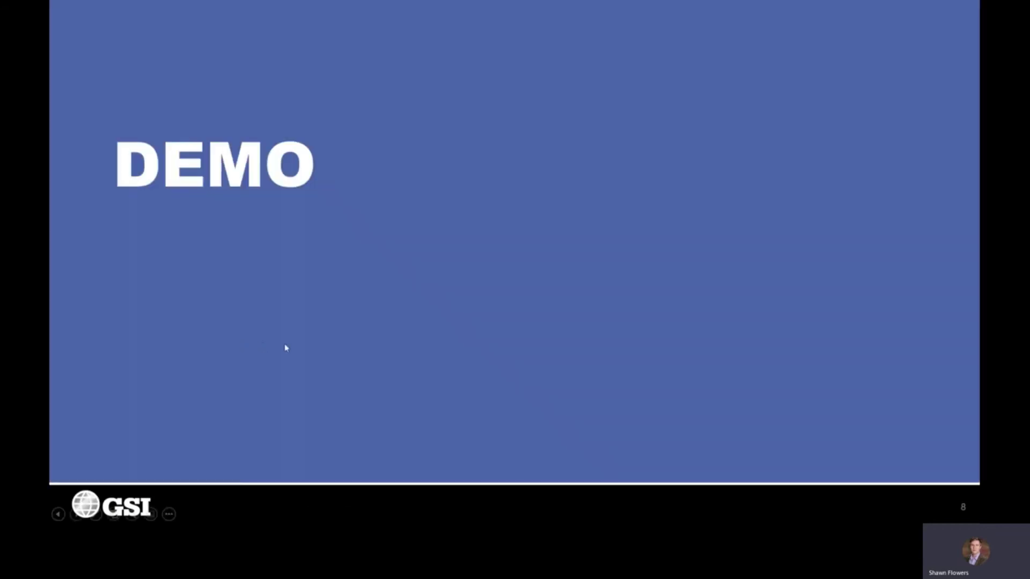
Step: Go back to the Outsourced Manufacturing Process Flow slide in the presentation, and return to NetSuite in the browser
{"action": "key", "text": "Left"}
{"action": "key", "text": "Left"}
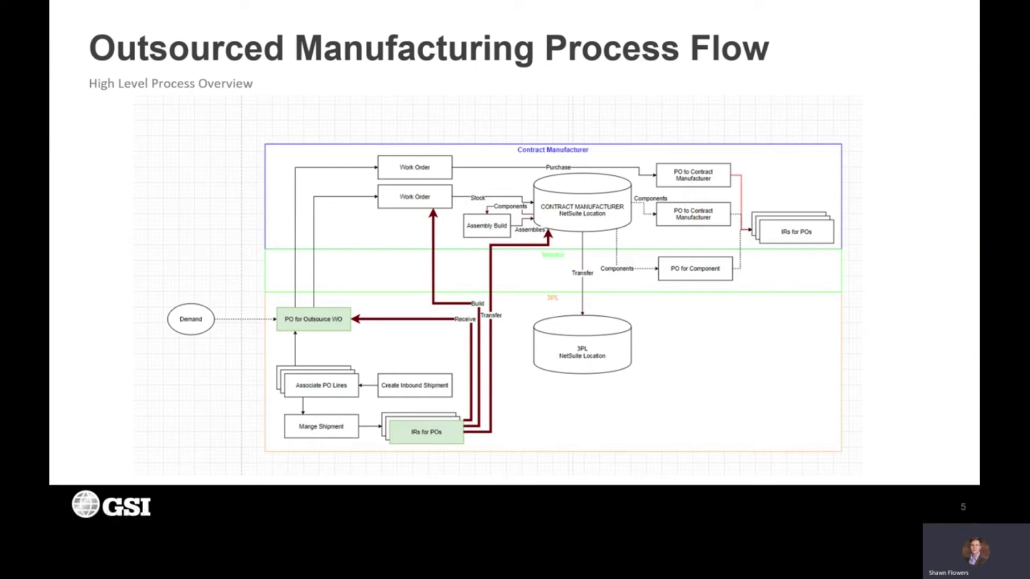
{"action": "key", "text": "alt+Tab"}
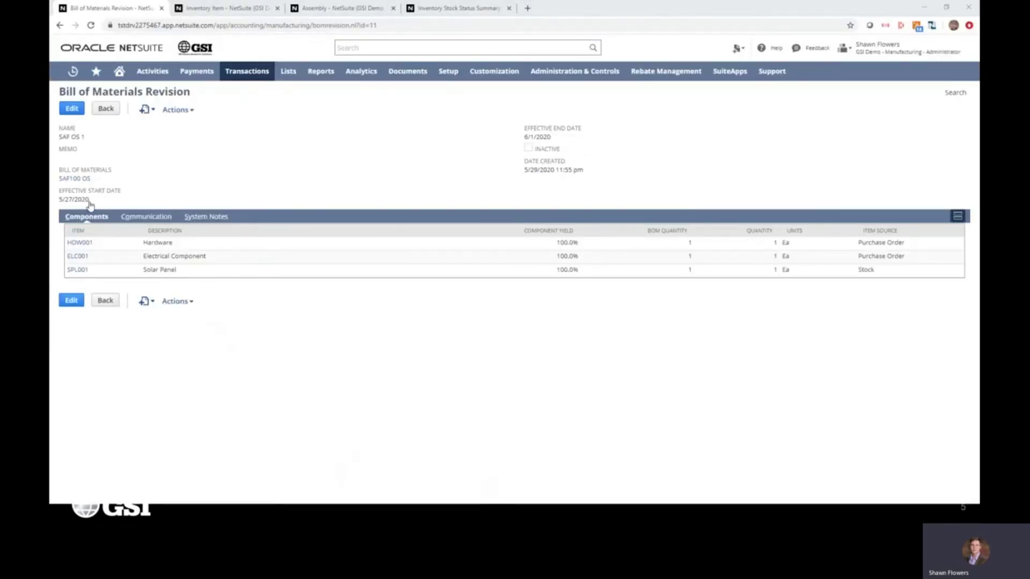
Step: Reopen the SAF100 purchase order from the recent records and open the work order linked to its line
{"action": "mouse_move", "coordinate": [74, 71]}
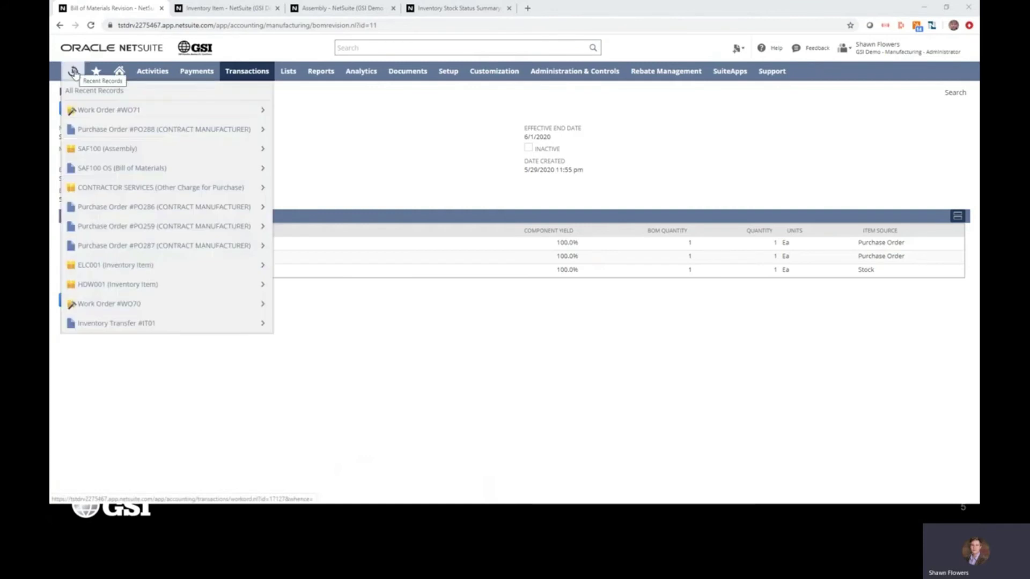
{"action": "left_click", "coordinate": [94, 130]}
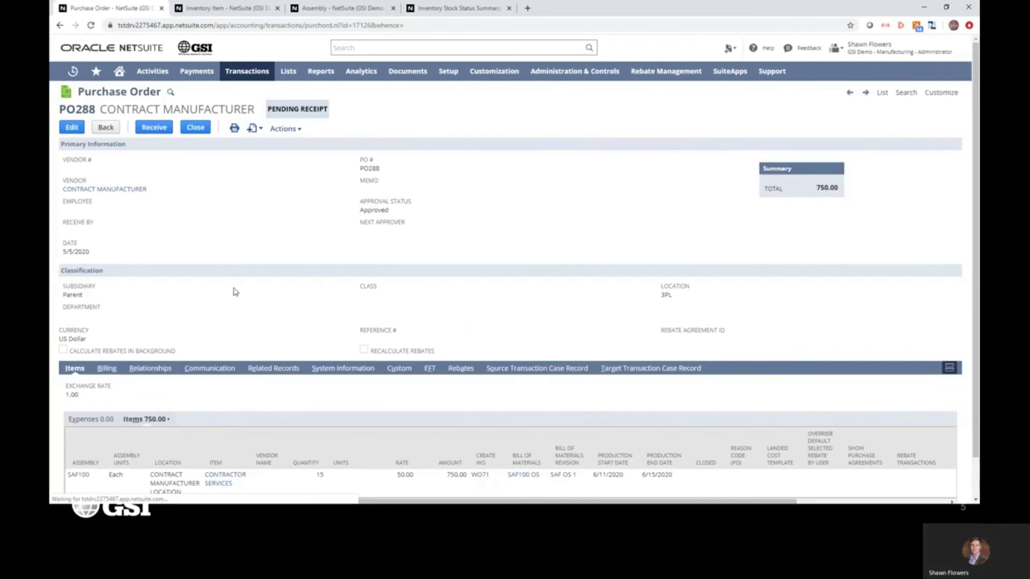
{"action": "scroll", "coordinate": [232, 290], "scroll_direction": "down", "scroll_amount": 1}
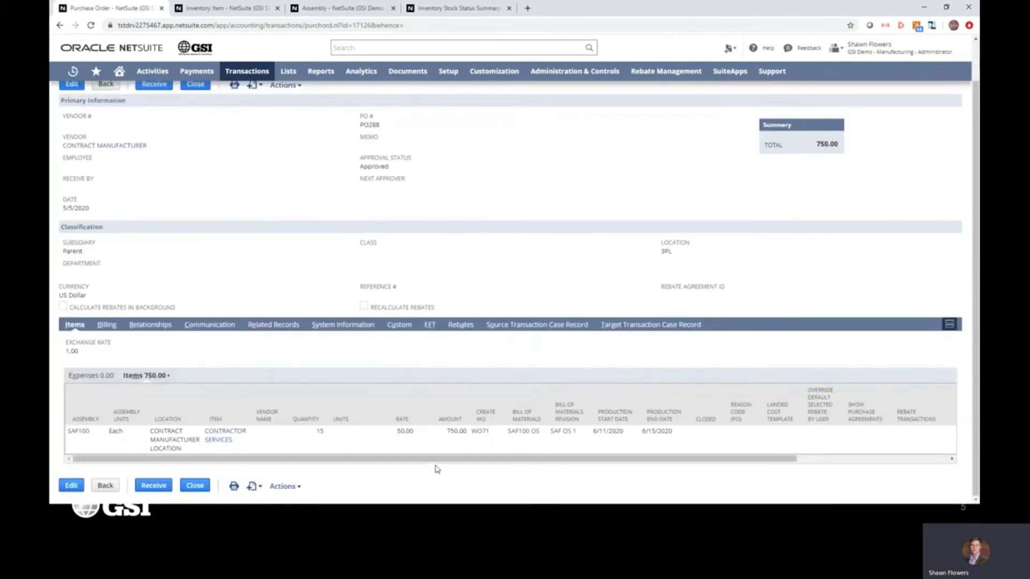
{"action": "left_click", "coordinate": [480, 432]}
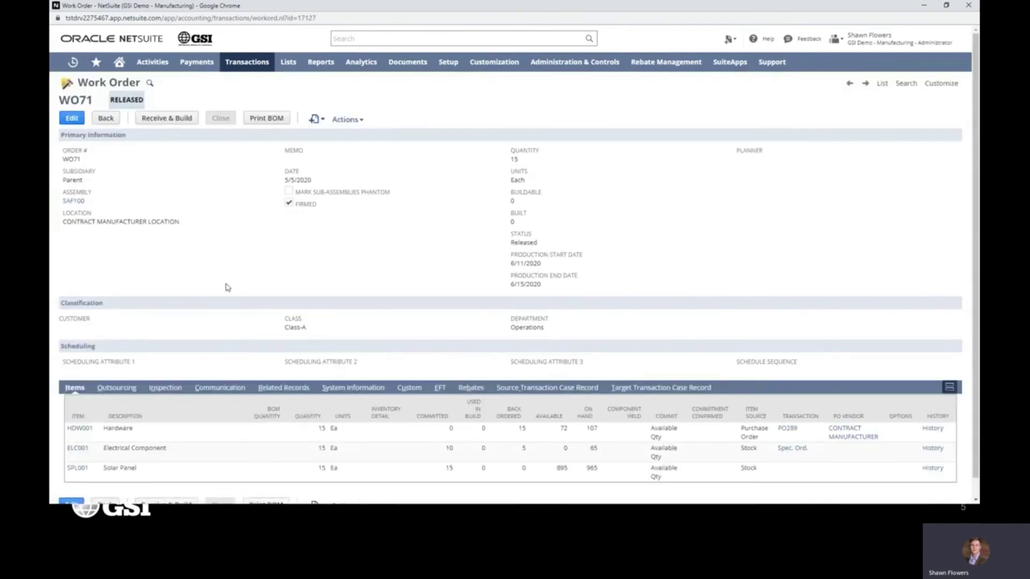
Step: Examine the released work order's component lines, including committed and back-ordered quantities, linked transactions and PO vendor
{"action": "scroll", "coordinate": [376, 419], "scroll_direction": "down", "scroll_amount": 1}
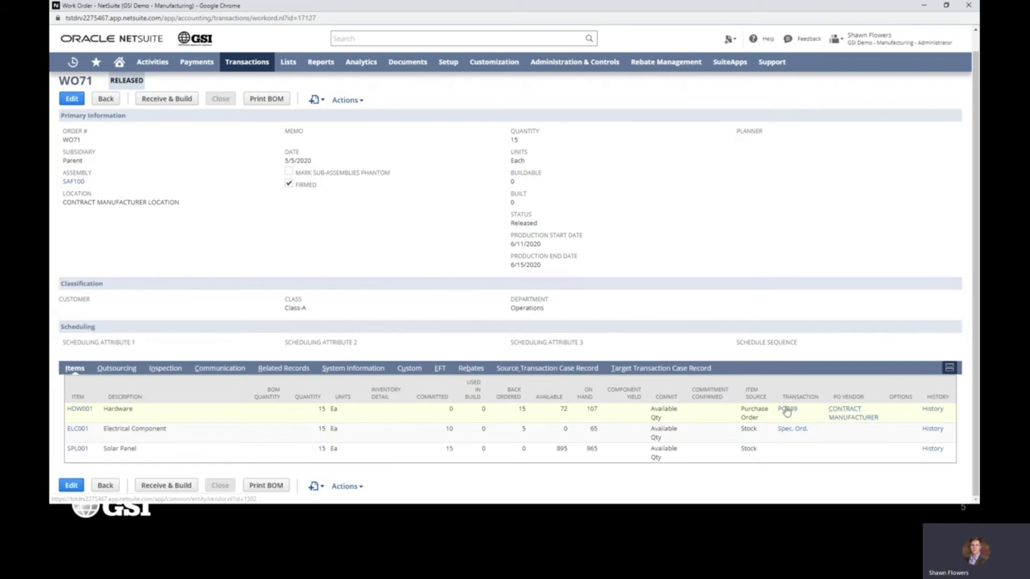
{"action": "mouse_move", "coordinate": [845, 414]}
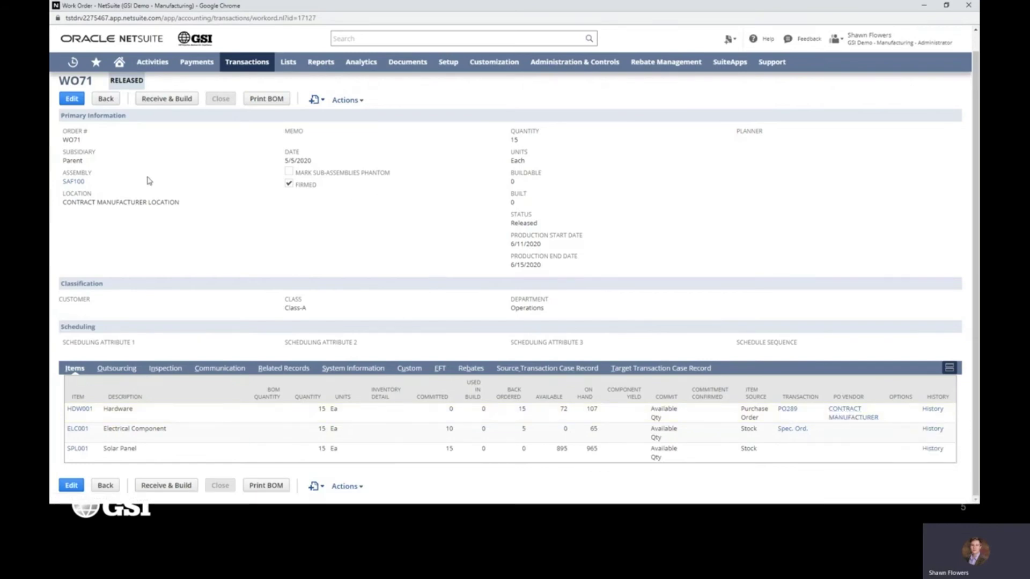
{"action": "scroll", "coordinate": [291, 245], "scroll_direction": "up", "scroll_amount": 1}
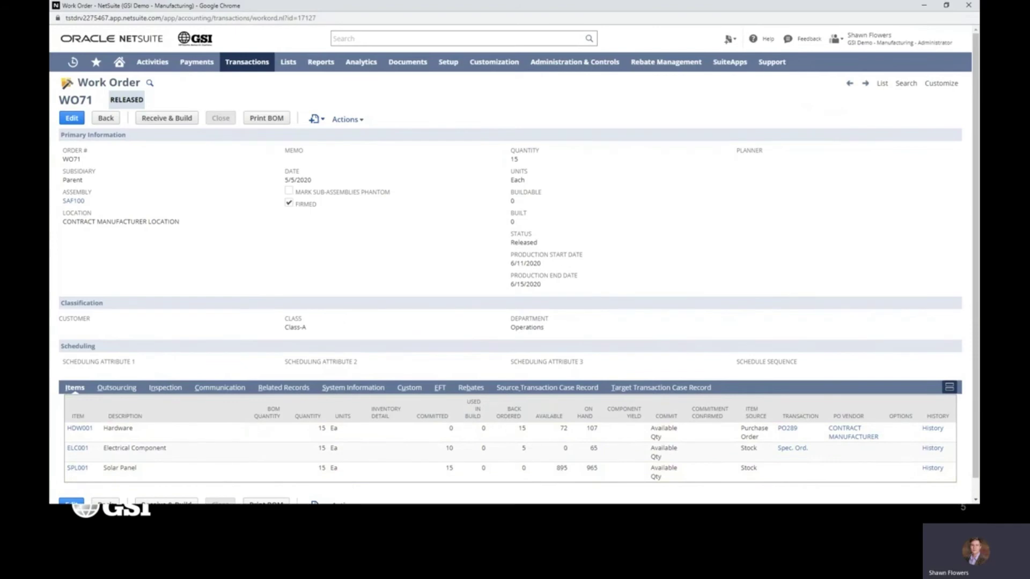
Step: Review the process flow slide in PowerPoint, end the slide show and bring up the browser's work order window
{"action": "key", "text": "alt+Tab"}
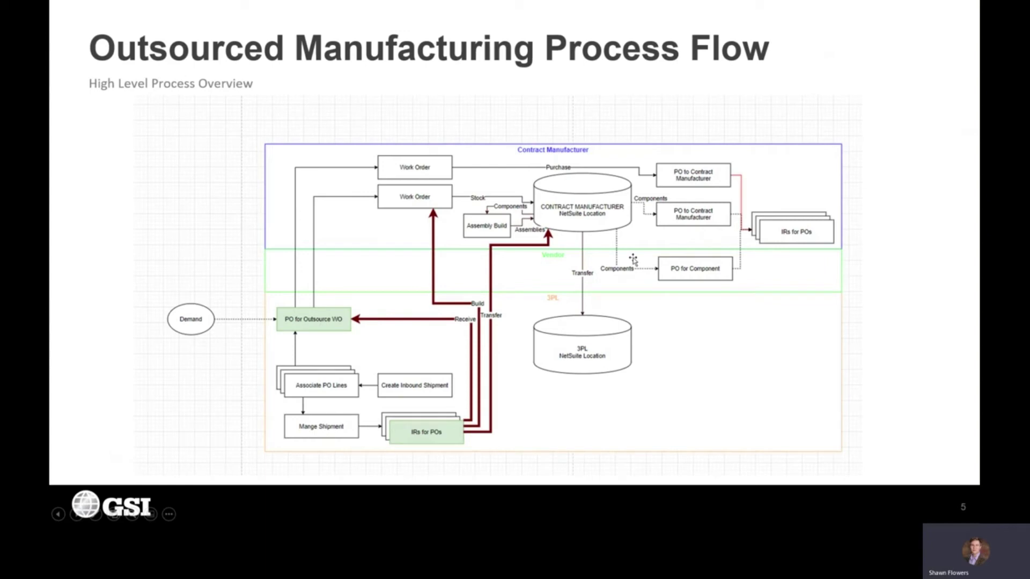
{"action": "key", "text": "Escape"}
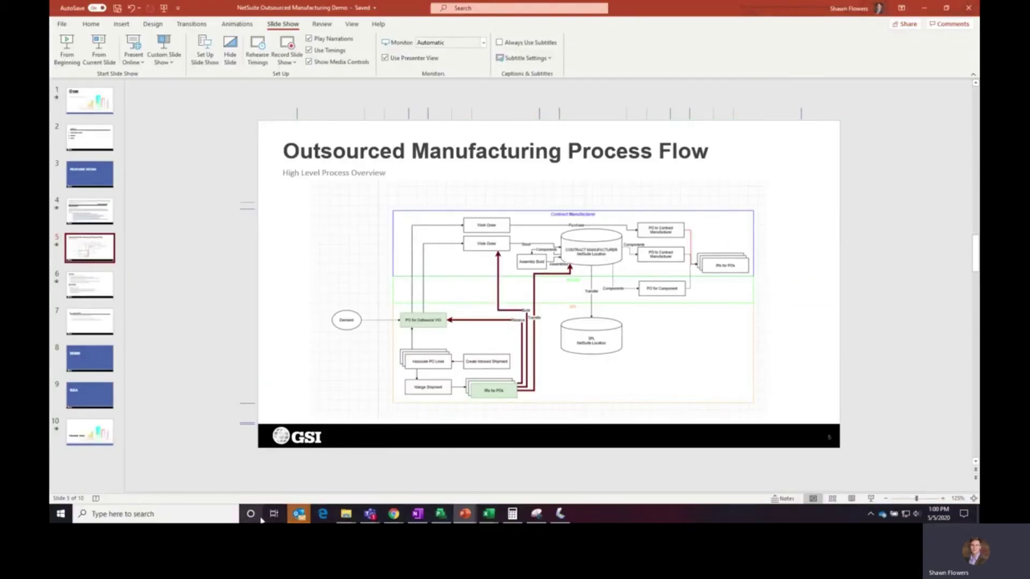
{"action": "mouse_move", "coordinate": [394, 515]}
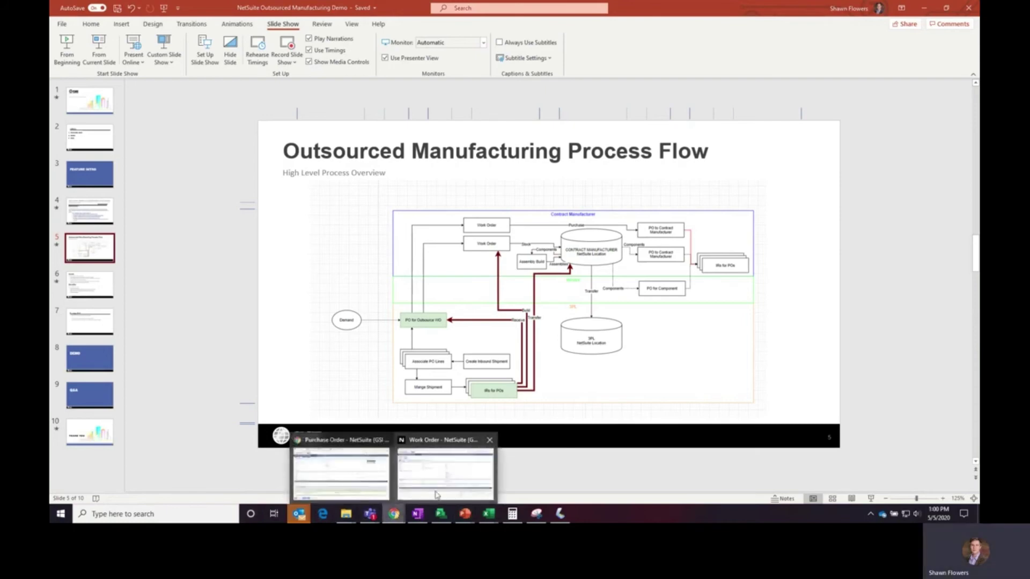
{"action": "left_click", "coordinate": [444, 467]}
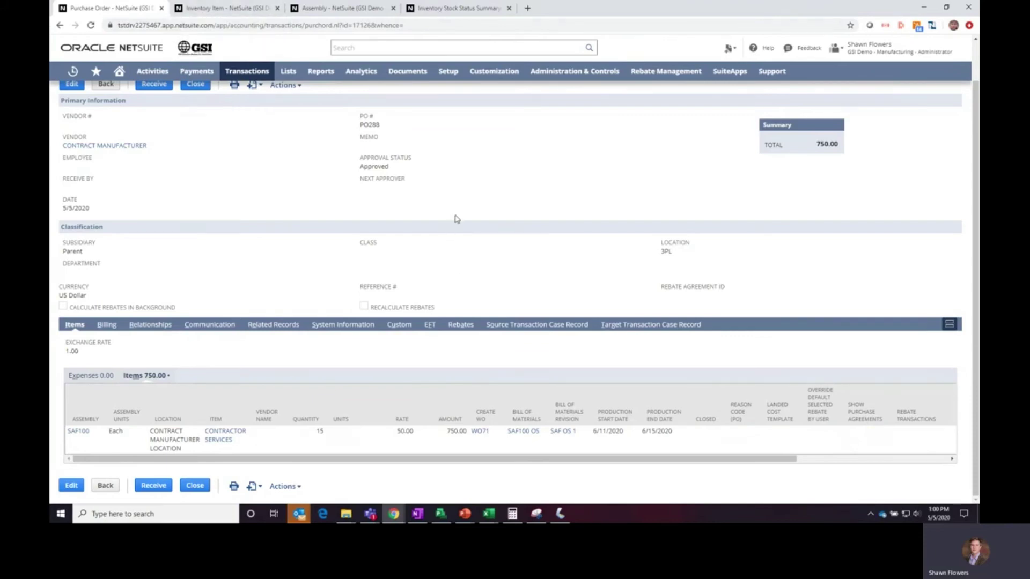
Step: Start a new inbound shipment in the browser tab that holds the ELC001 inventory item
{"action": "left_click", "coordinate": [234, 9]}
{"action": "mouse_move", "coordinate": [234, 79]}
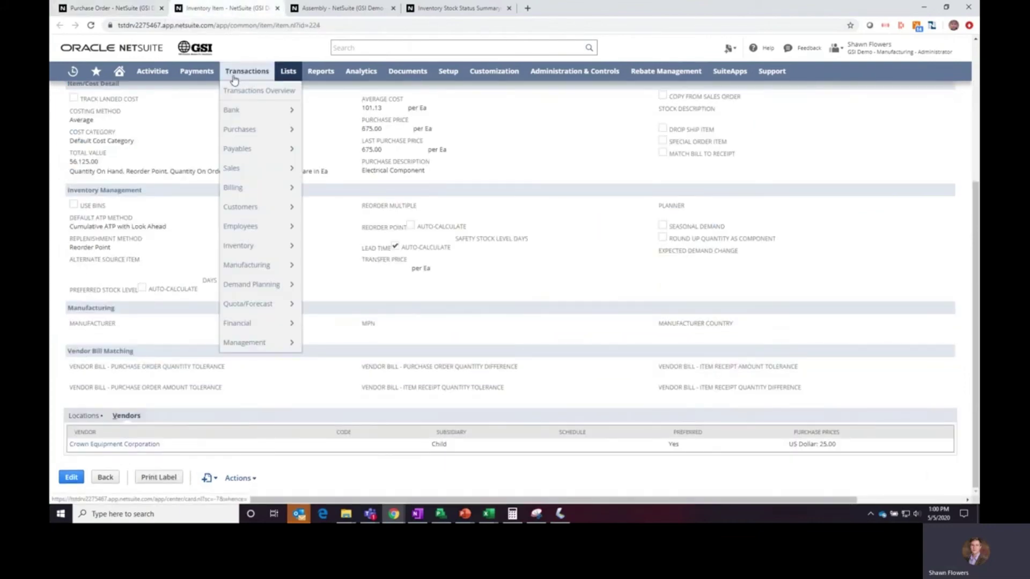
{"action": "mouse_move", "coordinate": [252, 129]}
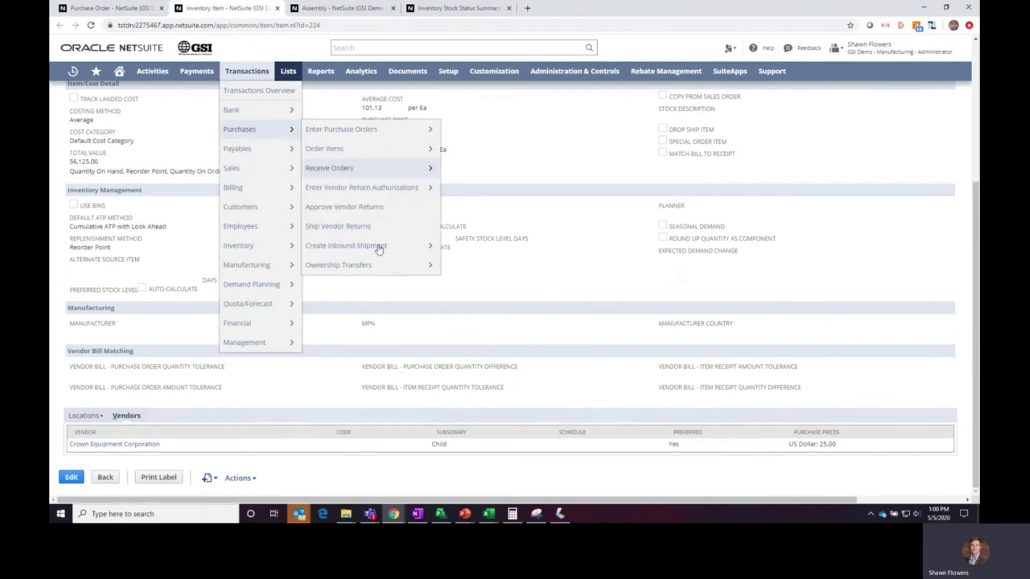
{"action": "left_click", "coordinate": [363, 252]}
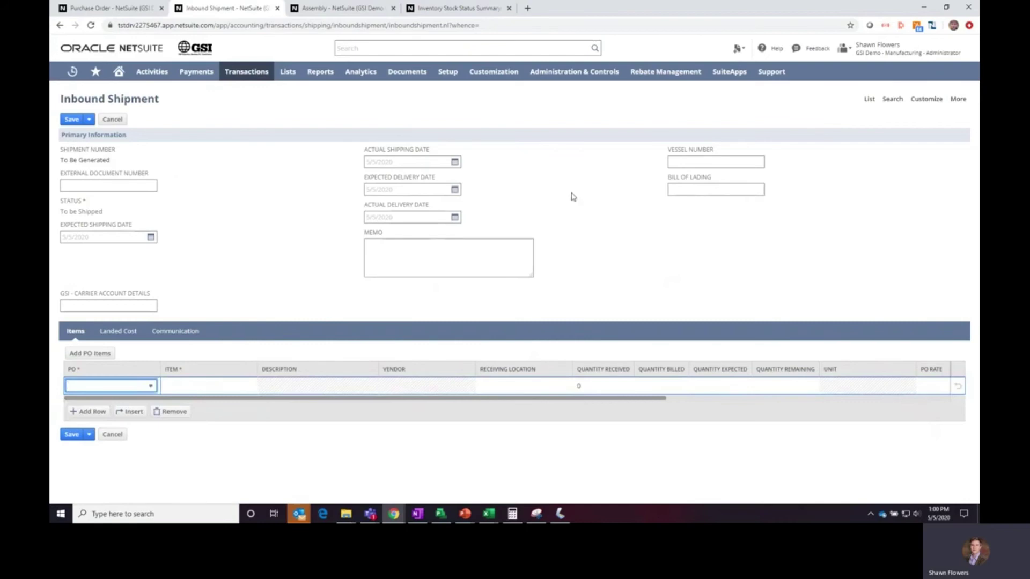
Step: Check the number and status of the SAF100 purchase order, and return to the inbound shipment
{"action": "mouse_move", "coordinate": [494, 71]}
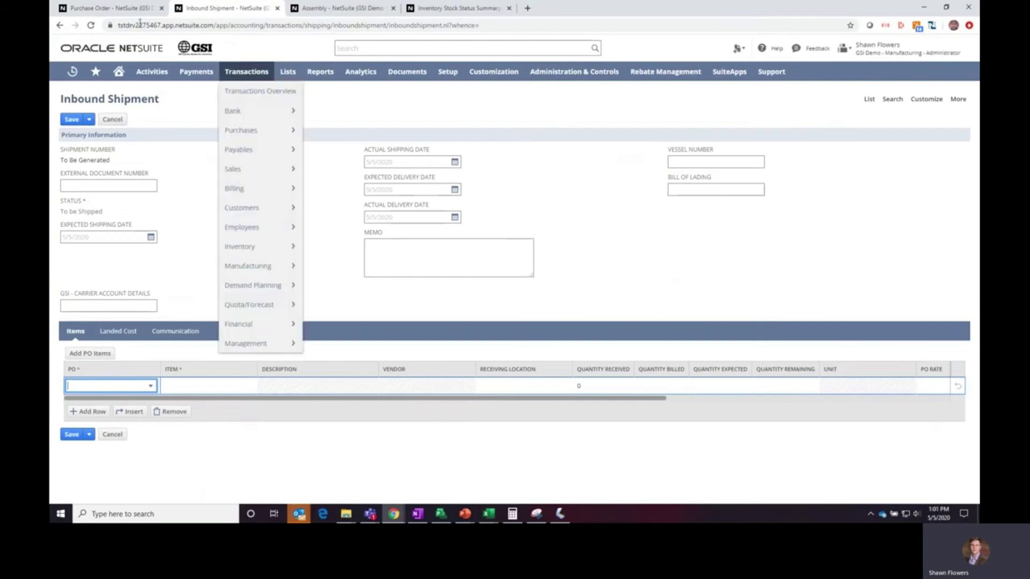
{"action": "left_click", "coordinate": [114, 9]}
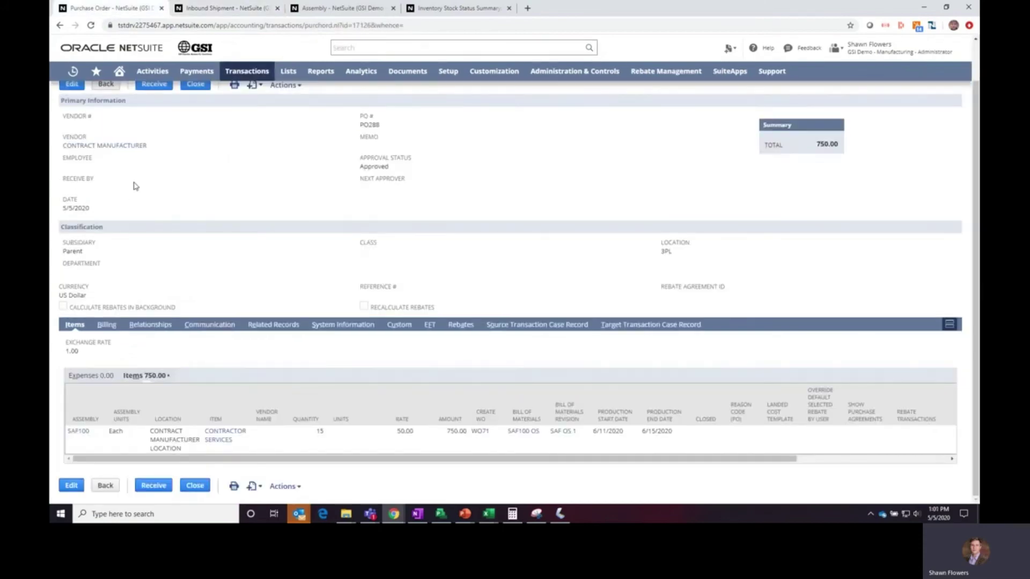
{"action": "scroll", "coordinate": [131, 187], "scroll_direction": "up", "scroll_amount": 1}
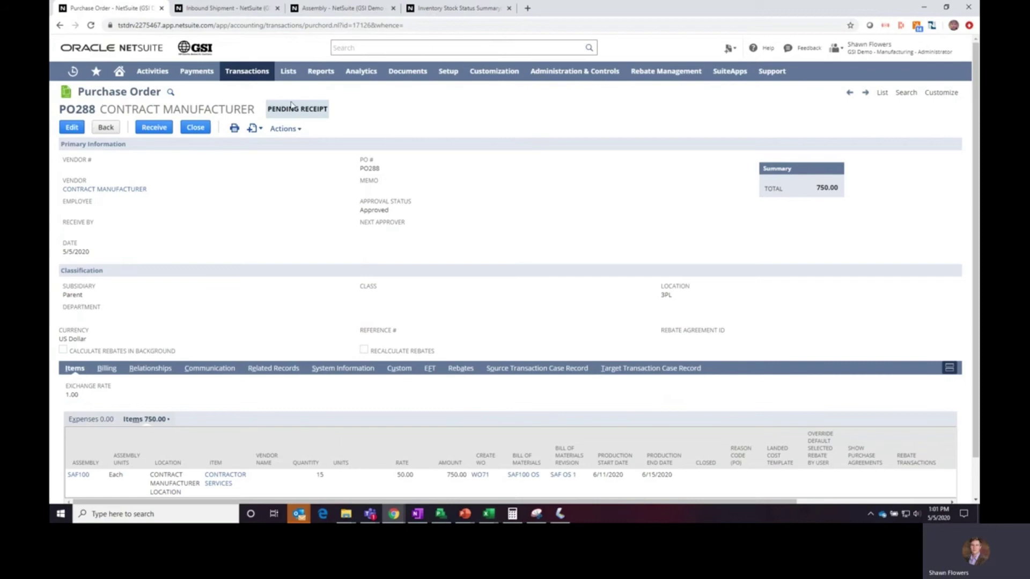
{"action": "left_click", "coordinate": [210, 6]}
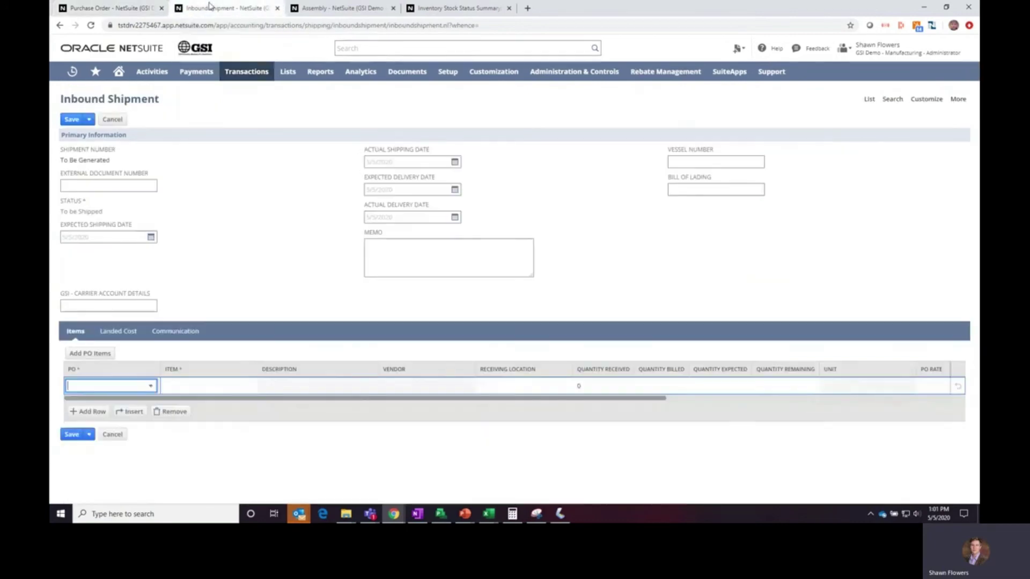
Step: Fill the inbound shipment's first line with the SAF100 purchase order and its CONTRACTOR SERVICES item
{"action": "left_click", "coordinate": [142, 384]}
{"action": "scroll", "coordinate": [142, 374], "scroll_direction": "down", "scroll_amount": 5}
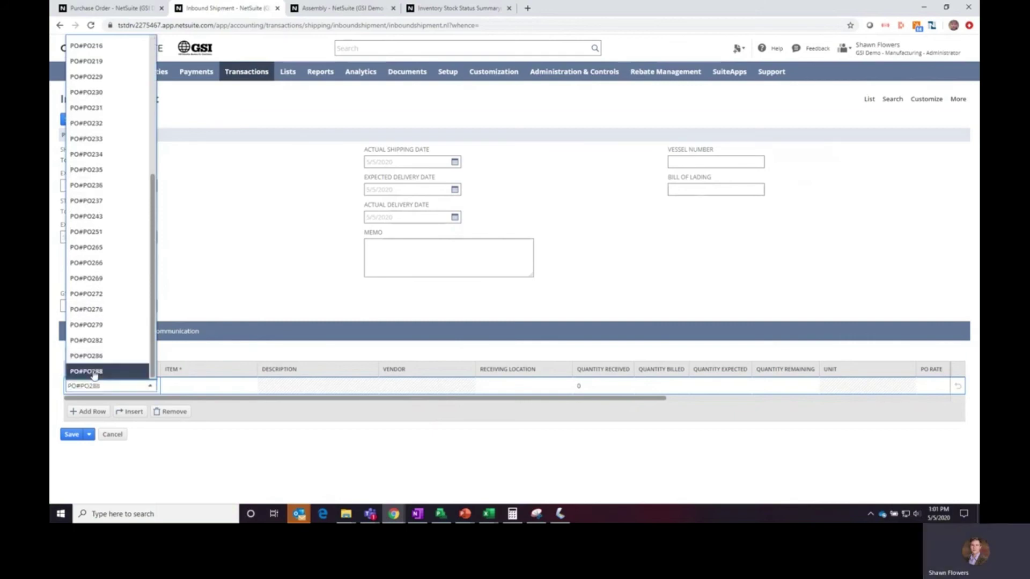
{"action": "left_click", "coordinate": [107, 368]}
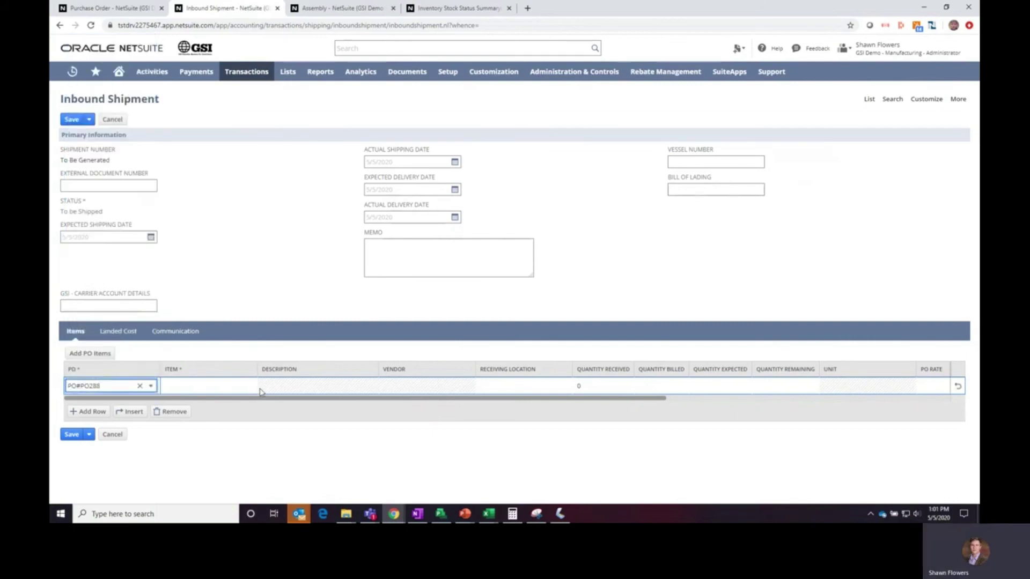
{"action": "left_click", "coordinate": [237, 387]}
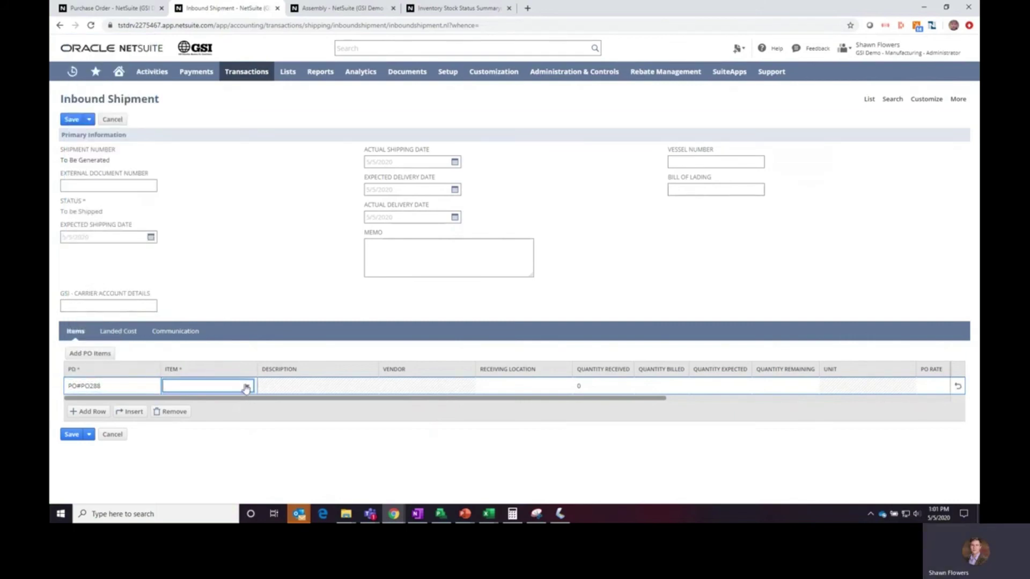
{"action": "left_click", "coordinate": [246, 386]}
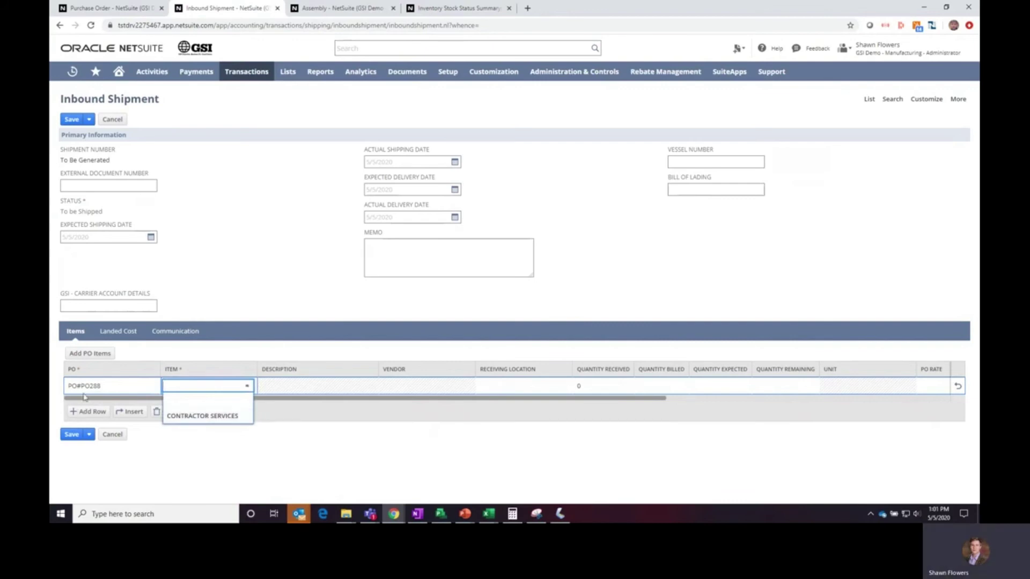
{"action": "left_click", "coordinate": [191, 418]}
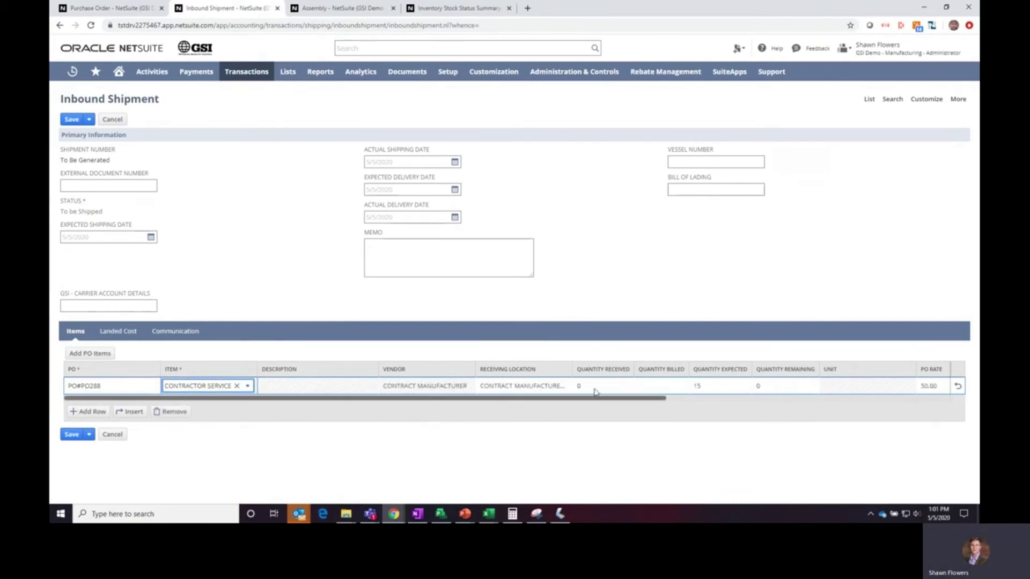
Step: Set the line's expected quantity to 5, add the row and save the inbound shipment
{"action": "left_click", "coordinate": [710, 390]}
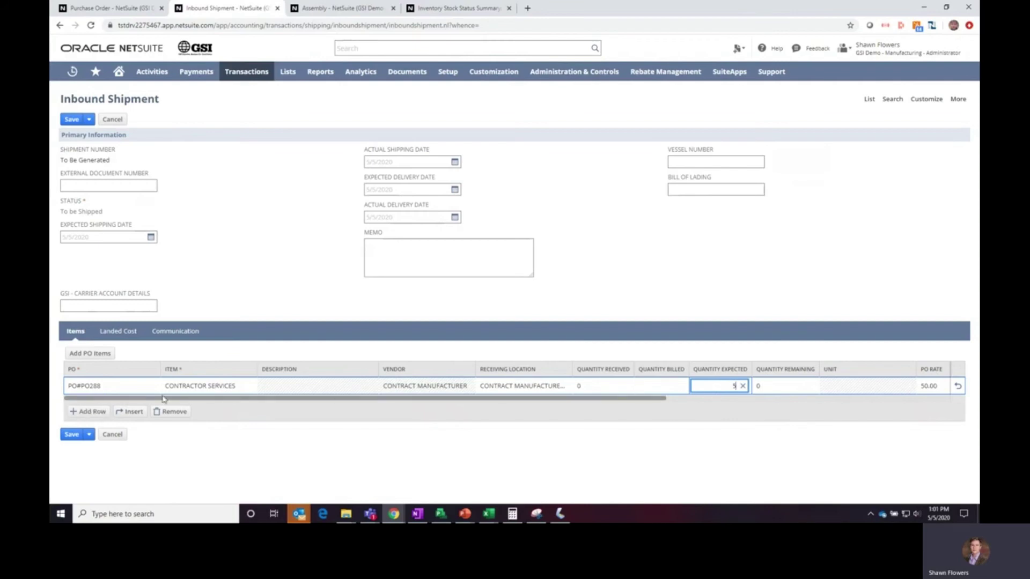
{"action": "left_click", "coordinate": [82, 411]}
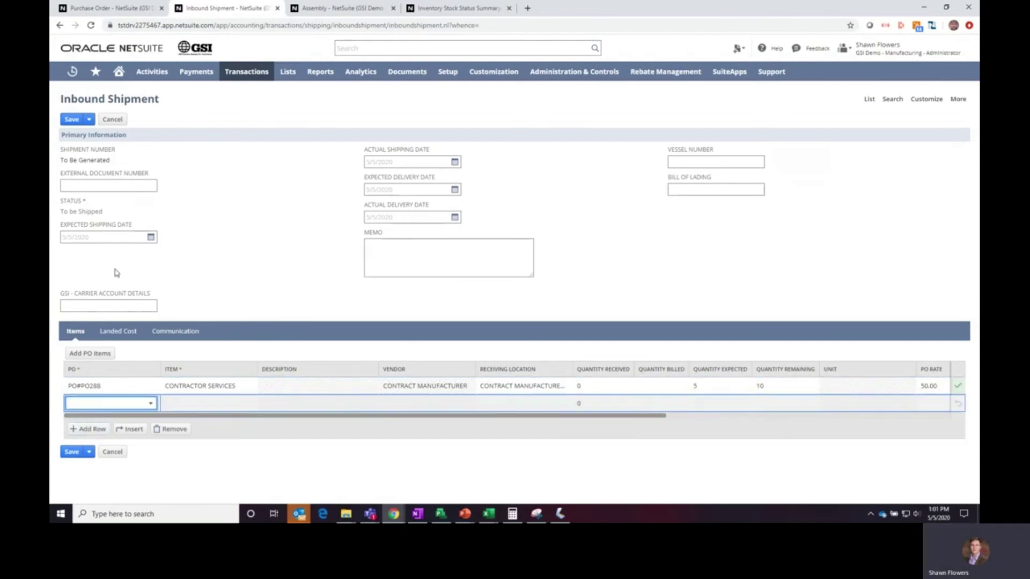
{"action": "left_click", "coordinate": [72, 119]}
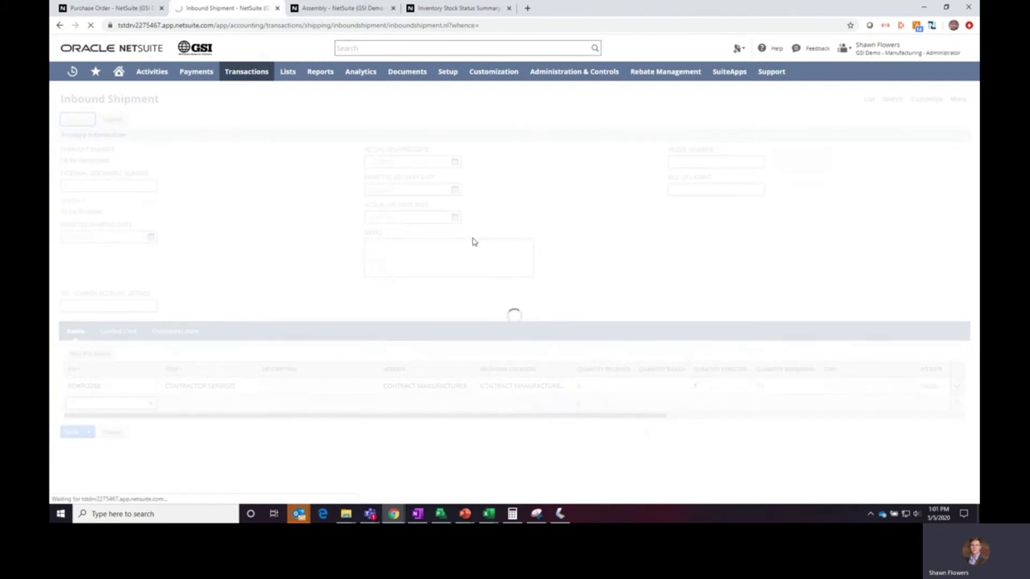
Step: Reload the SAF100 purchase order in its own tab and check its item line
{"action": "left_click", "coordinate": [108, 8]}
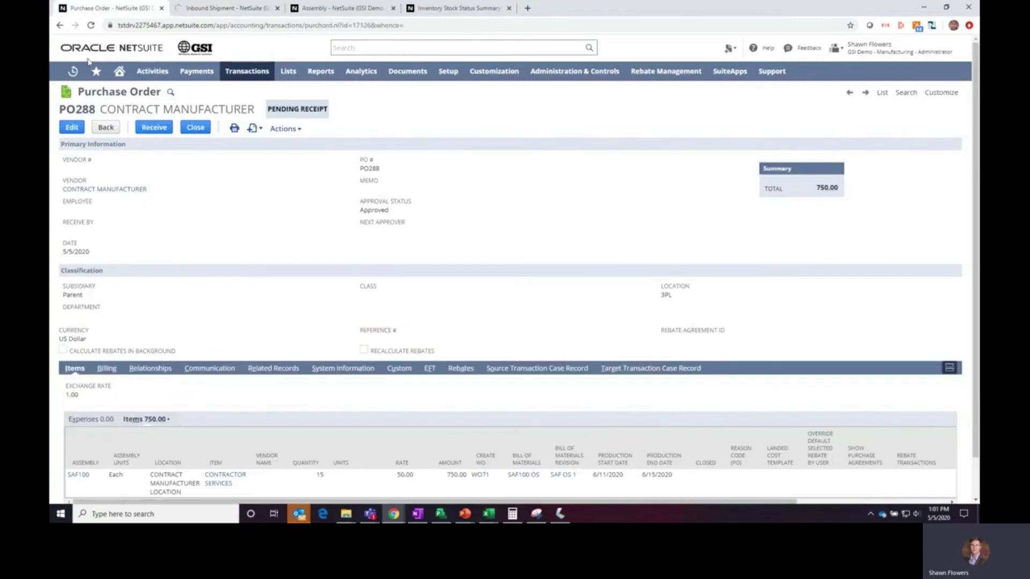
{"action": "left_click", "coordinate": [91, 25]}
{"action": "scroll", "coordinate": [290, 205], "scroll_direction": "down", "scroll_amount": 1}
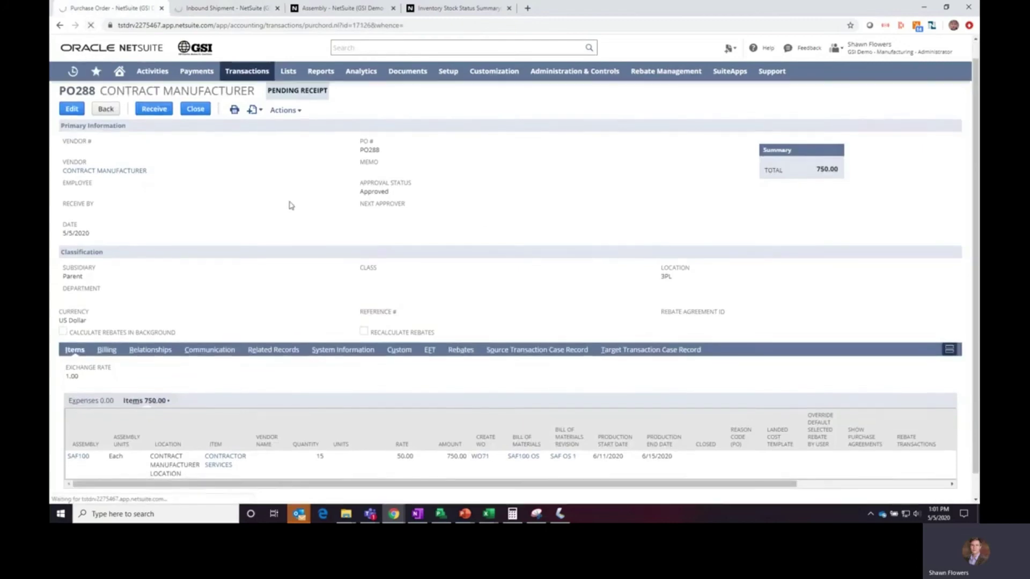
Step: Edit the SAF100 purchase order, switch its custom form to Custom Outsourced Purchase Order and check the item line's quantity on shipments
{"action": "scroll", "coordinate": [291, 205], "scroll_direction": "down", "scroll_amount": 1}
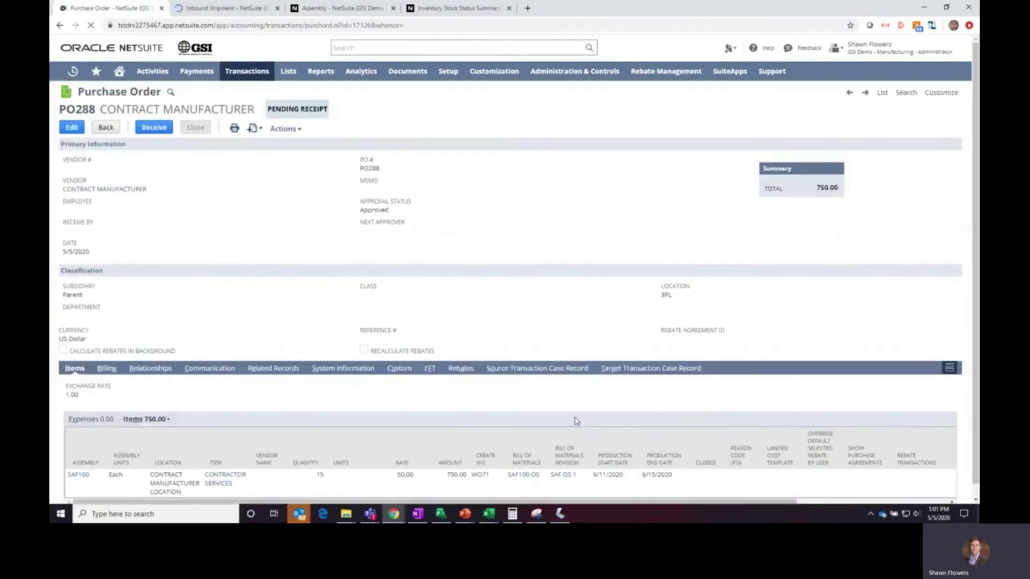
{"action": "scroll", "coordinate": [576, 421], "scroll_direction": "down", "scroll_amount": 1}
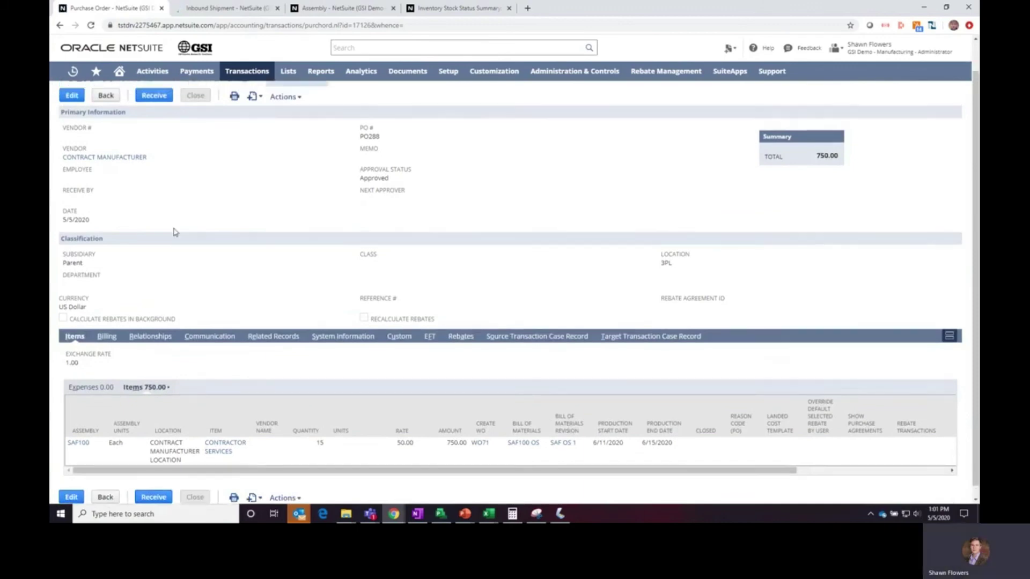
{"action": "scroll", "coordinate": [175, 231], "scroll_direction": "up", "scroll_amount": 1}
{"action": "left_click", "coordinate": [72, 127]}
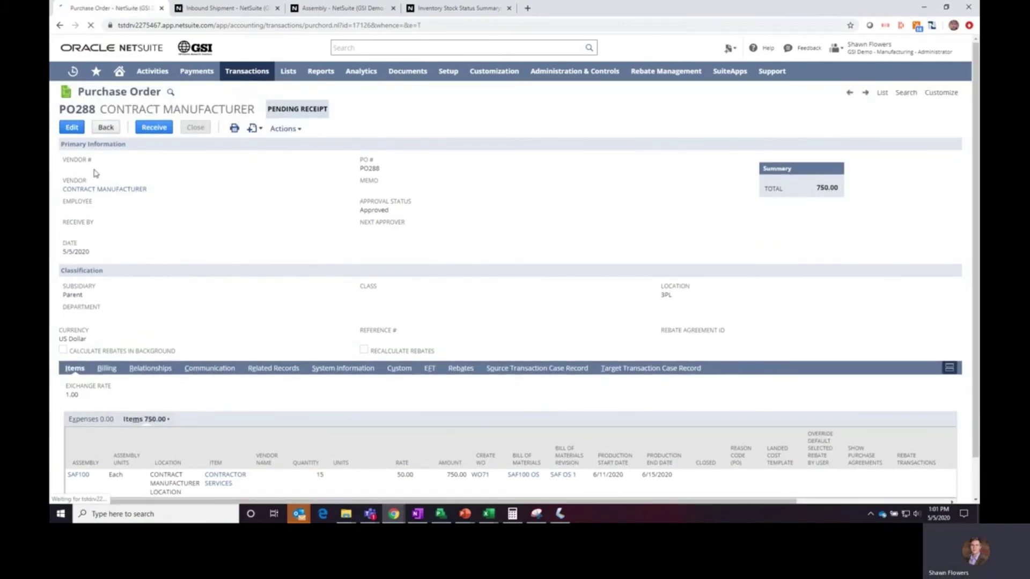
{"action": "left_click", "coordinate": [142, 172]}
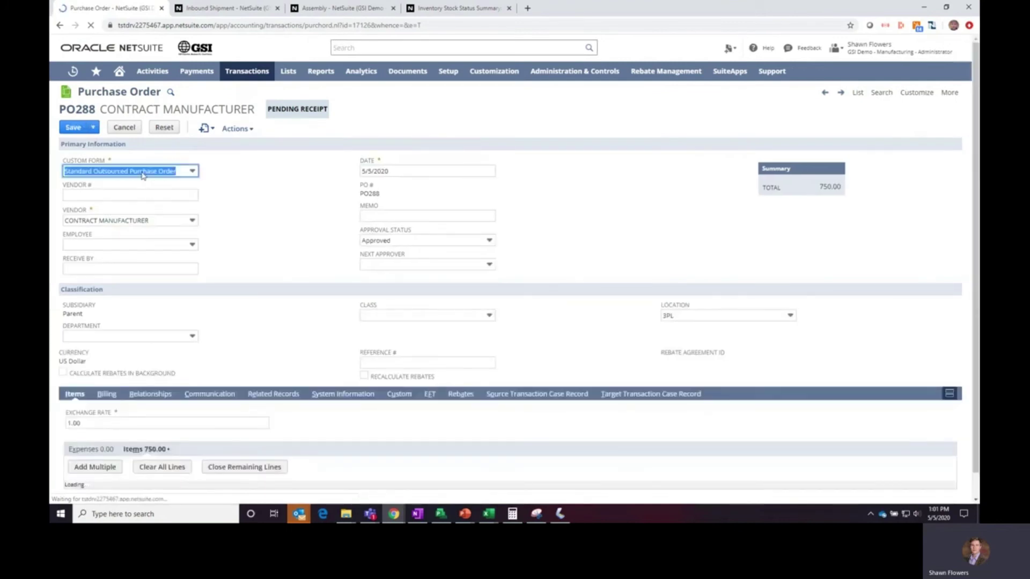
{"action": "left_click", "coordinate": [188, 172]}
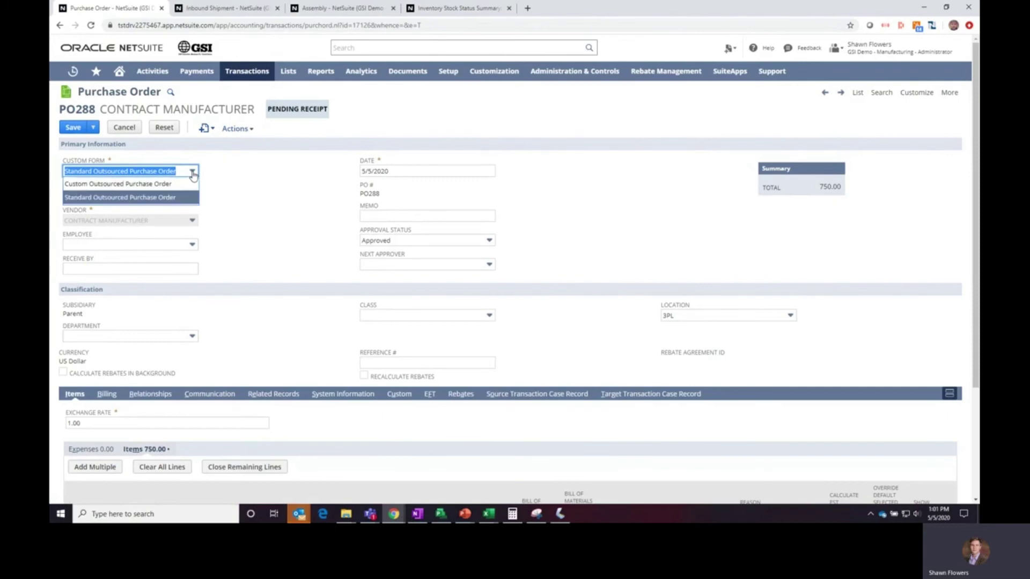
{"action": "left_click", "coordinate": [168, 183]}
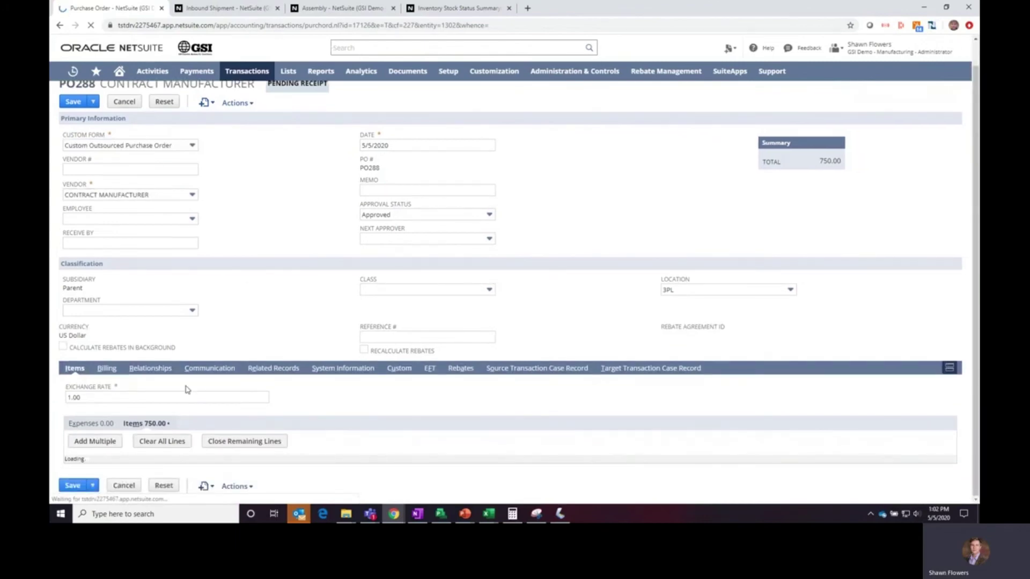
{"action": "scroll", "coordinate": [419, 482], "scroll_direction": "down", "scroll_amount": 3}
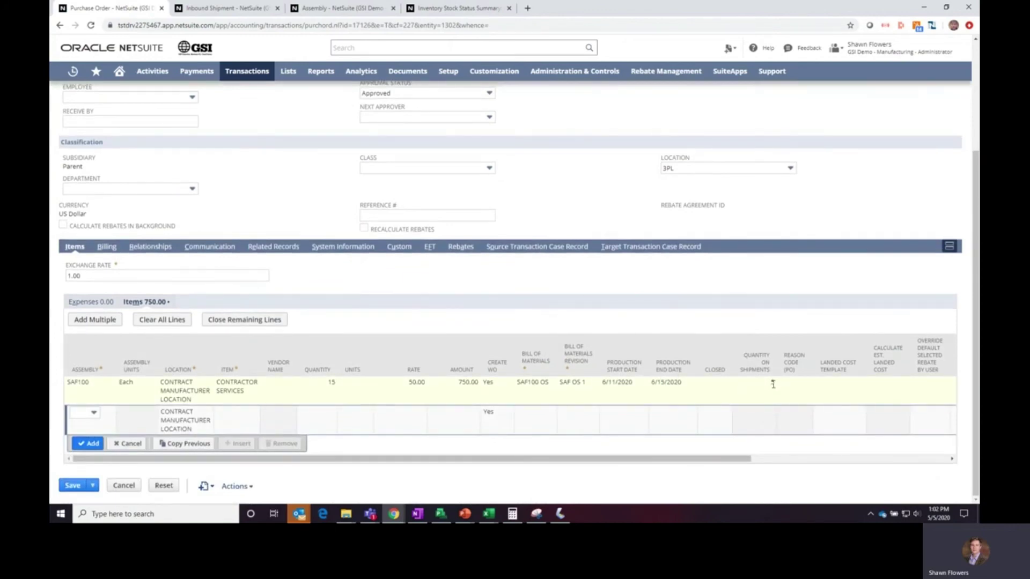
{"action": "scroll", "coordinate": [390, 313], "scroll_direction": "up", "scroll_amount": 3}
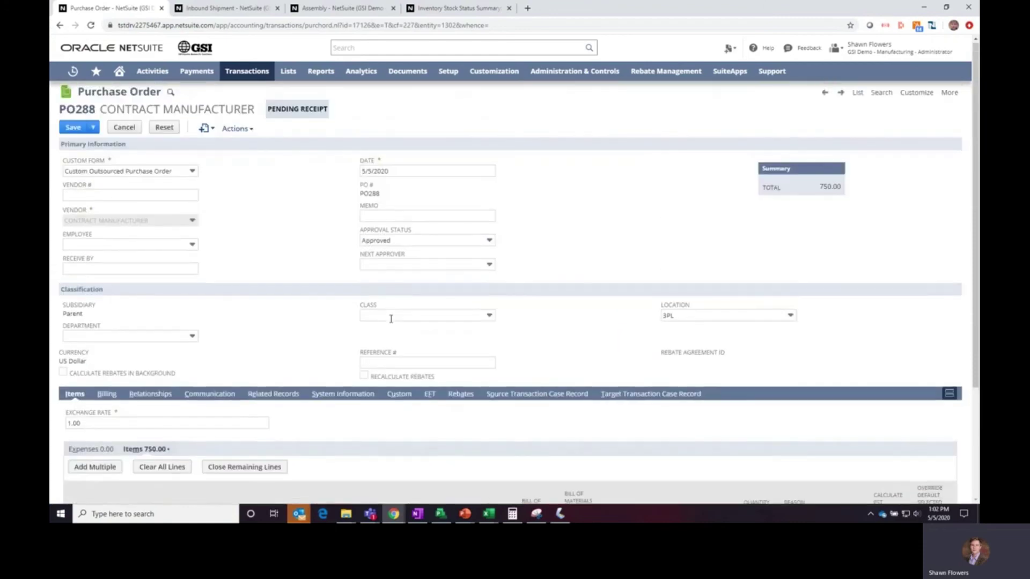
{"action": "scroll", "coordinate": [593, 338], "scroll_direction": "down", "scroll_amount": 3}
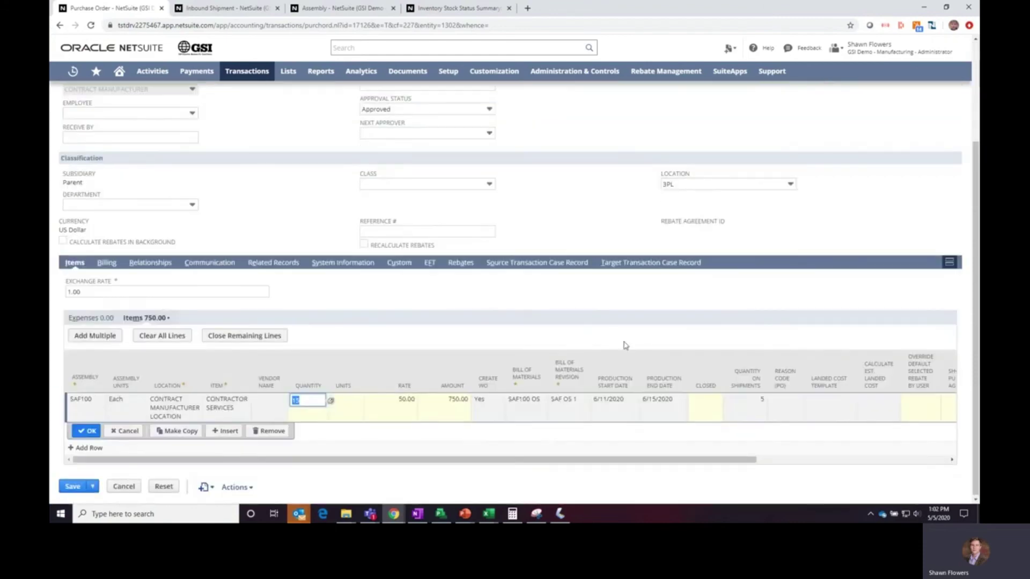
Step: Mark the inbound shipment as in transit and receive its 5 units of CONTRACTOR SERVICES, saving the receipt
{"action": "left_click", "coordinate": [205, 11]}
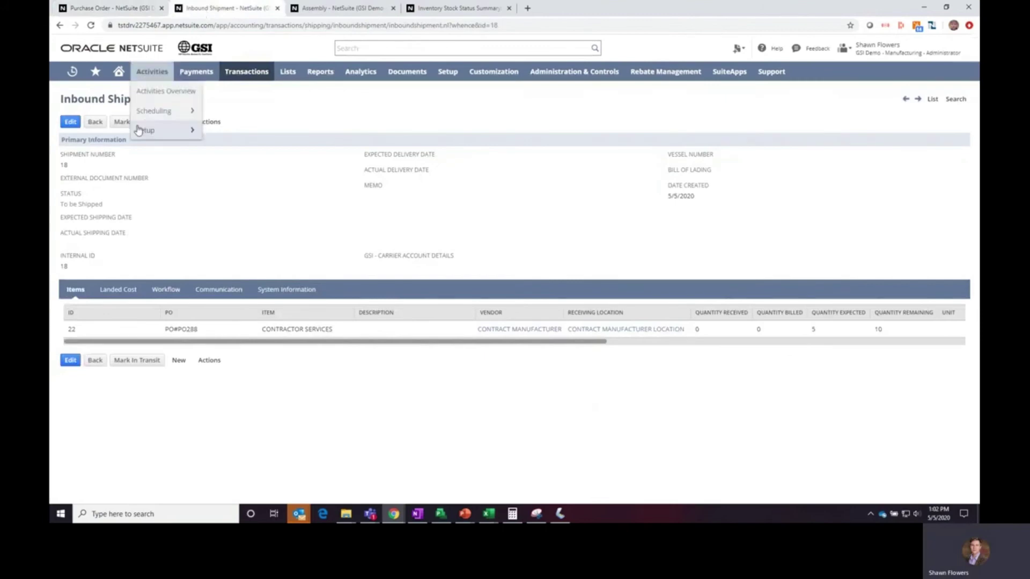
{"action": "left_click", "coordinate": [137, 121]}
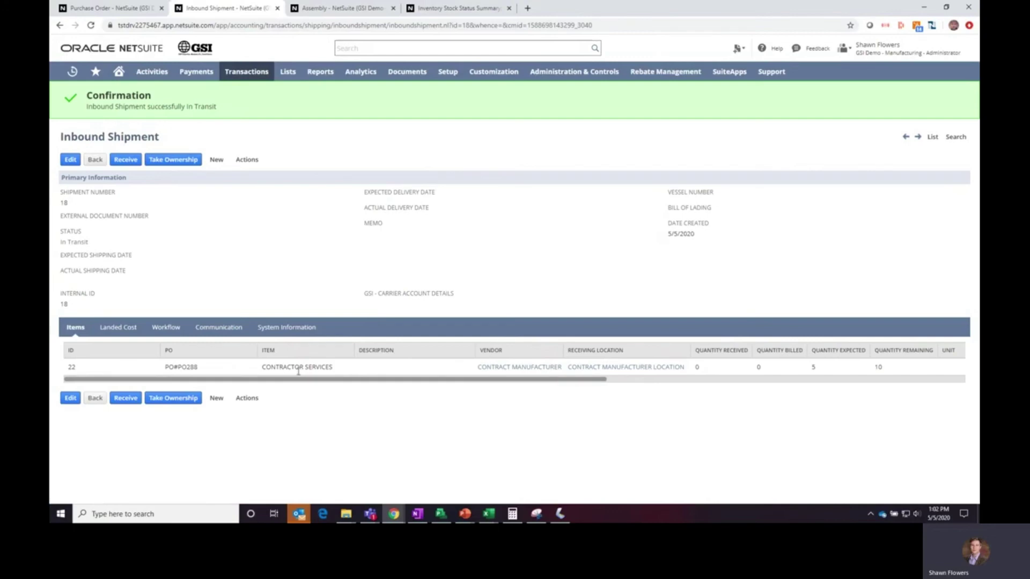
{"action": "left_click_drag", "start_coordinate": [266, 367], "coordinate": [347, 365]}
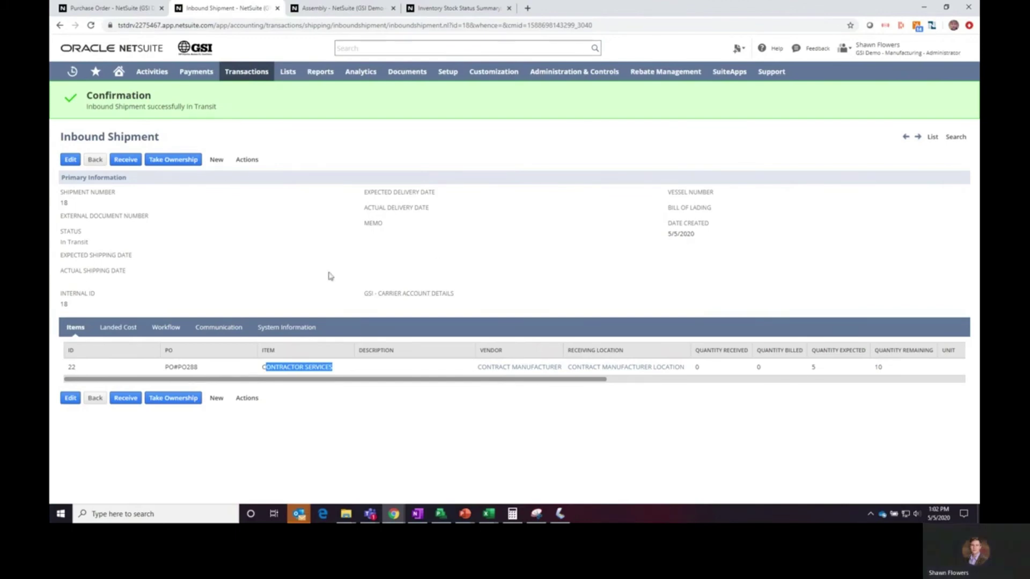
{"action": "left_click", "coordinate": [120, 163]}
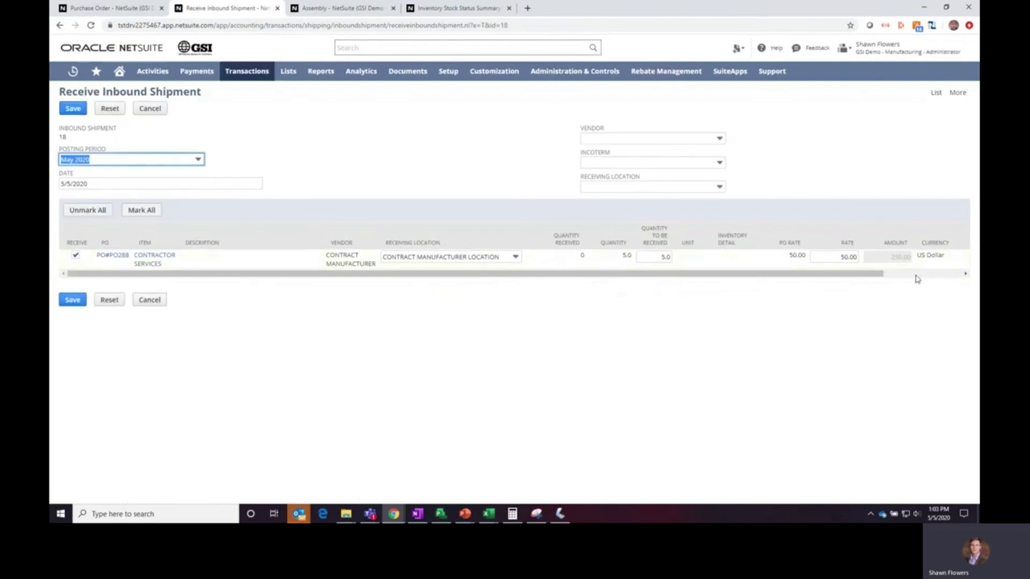
{"action": "left_click", "coordinate": [75, 300]}
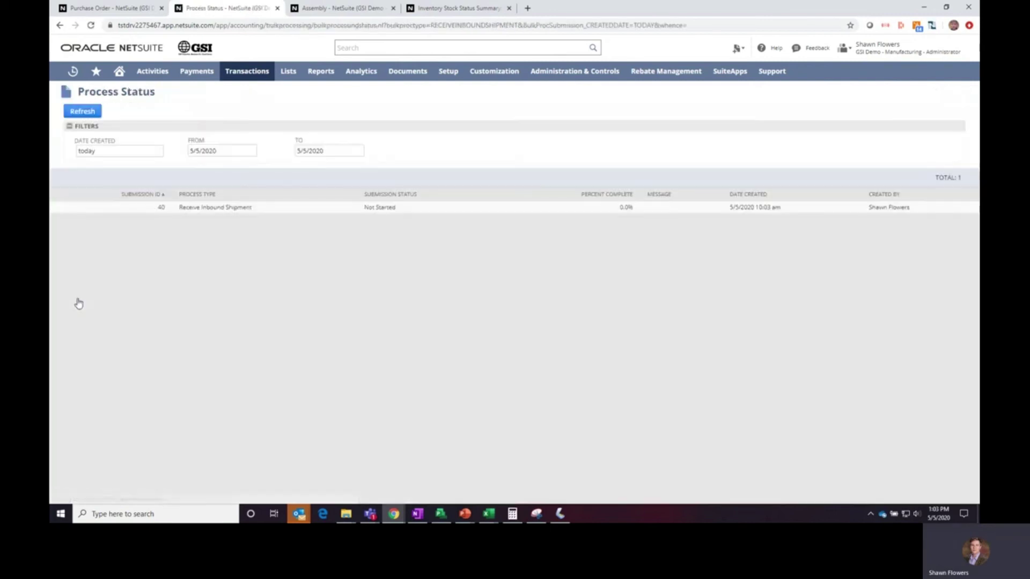
Step: Save the SAF100 purchase order with the custom form and check its receipt status
{"action": "left_click", "coordinate": [104, 10]}
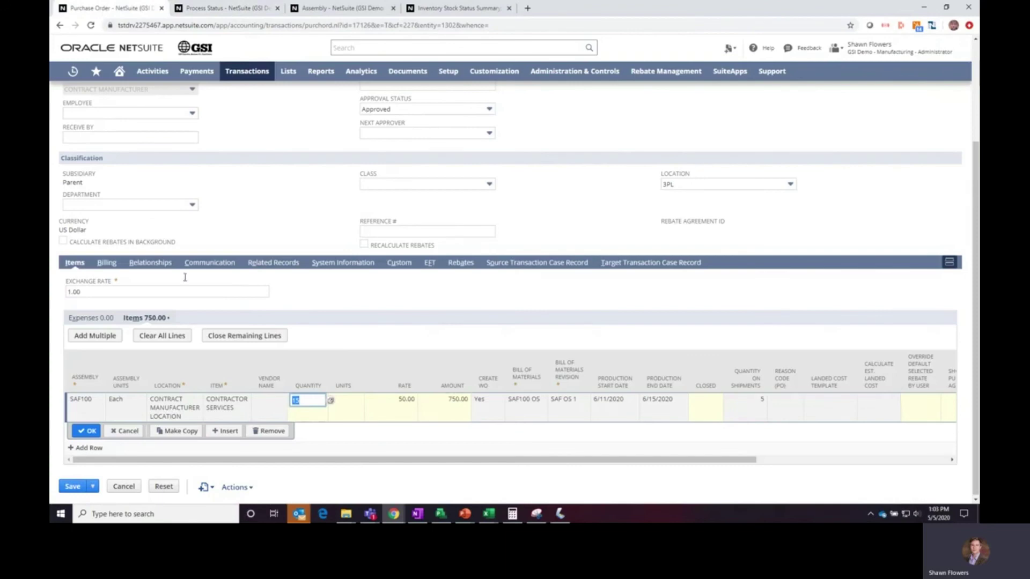
{"action": "scroll", "coordinate": [170, 227], "scroll_direction": "up", "scroll_amount": 3}
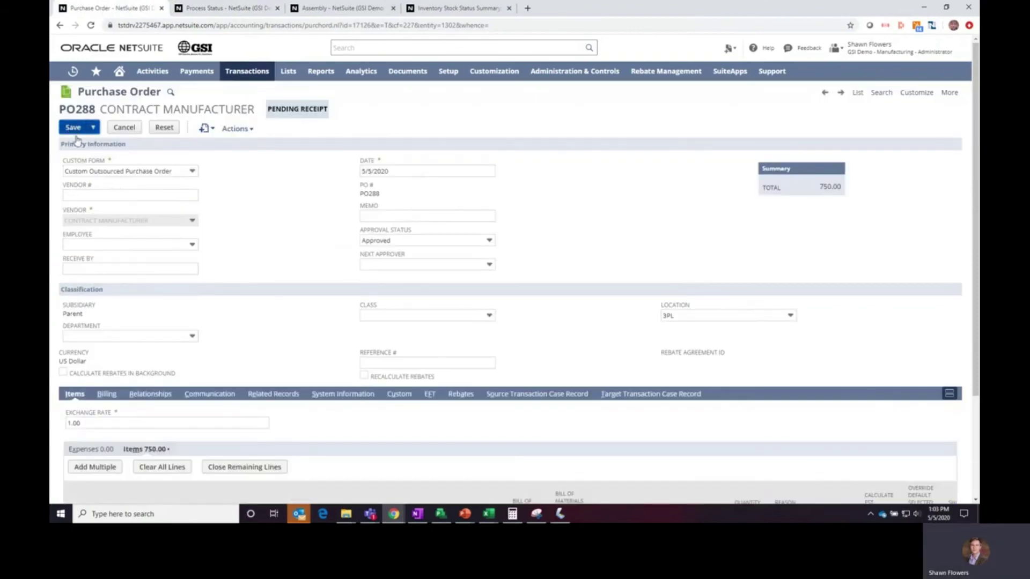
{"action": "left_click", "coordinate": [562, 90]}
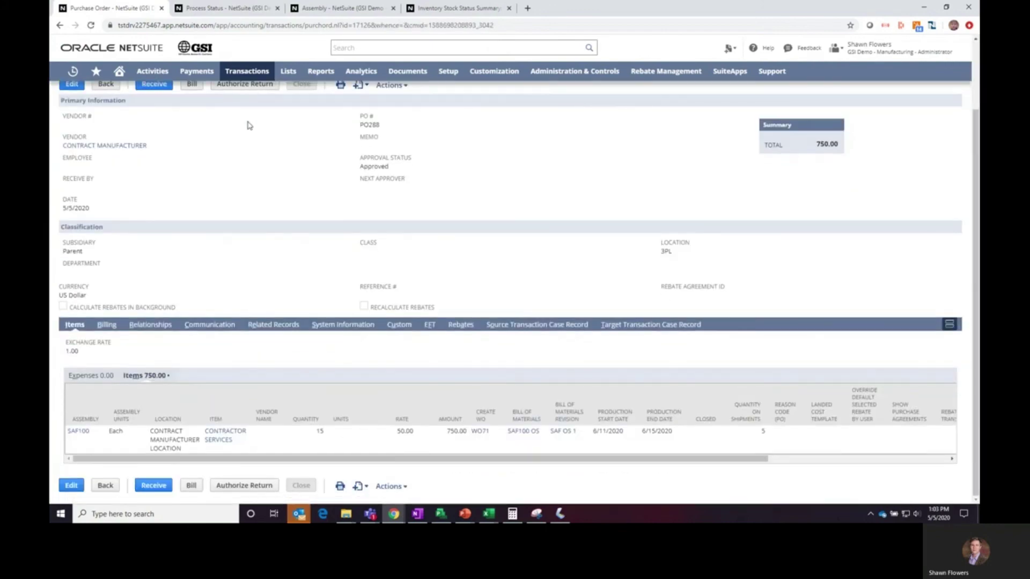
{"action": "scroll", "coordinate": [240, 146], "scroll_direction": "up", "scroll_amount": 1}
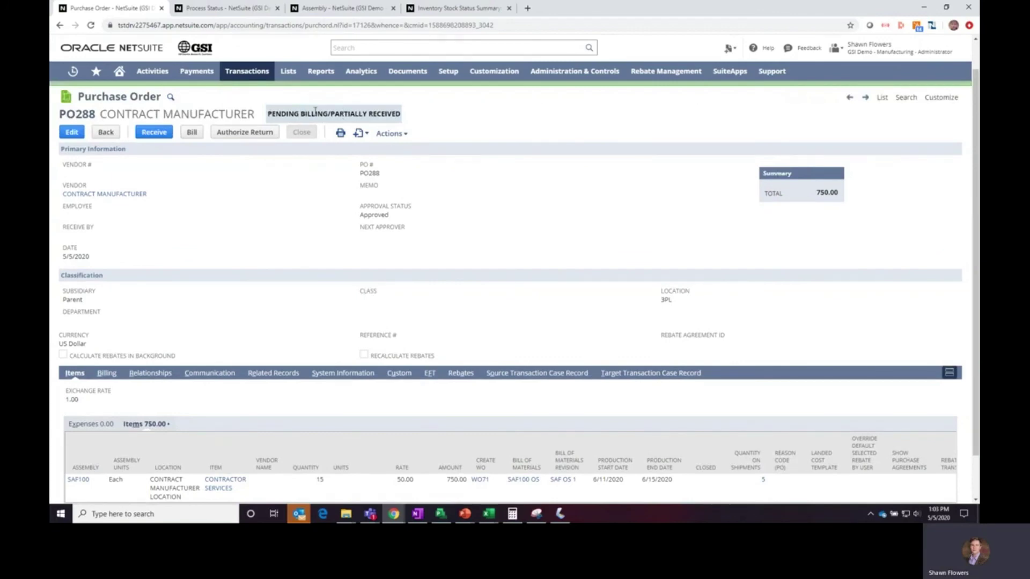
Step: Look up the item receipt among the purchase order's related records and return to its item line
{"action": "scroll", "coordinate": [296, 161], "scroll_direction": "down", "scroll_amount": 1}
{"action": "left_click", "coordinate": [253, 328]}
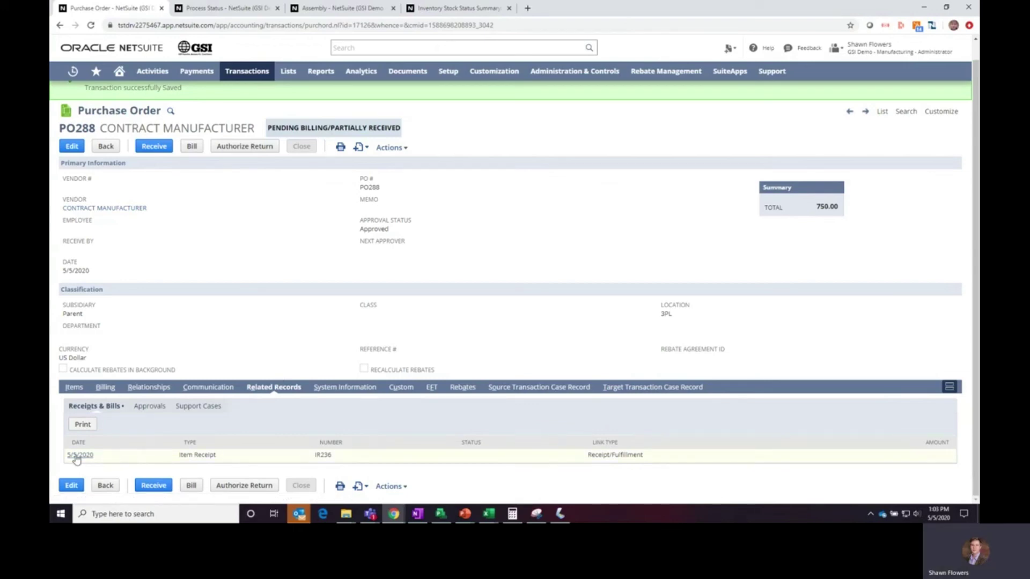
{"action": "left_click", "coordinate": [74, 387]}
{"action": "scroll", "coordinate": [75, 392], "scroll_direction": "down", "scroll_amount": 2}
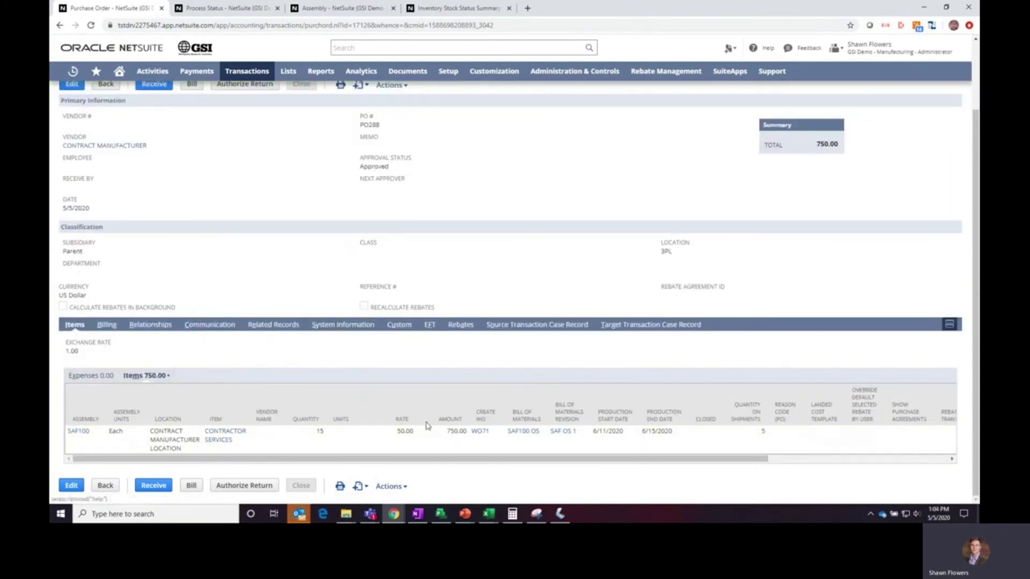
Step: Open the purchase order's linked work order, check its built quantity and related assembly builds, and close it
{"action": "left_click", "coordinate": [479, 434]}
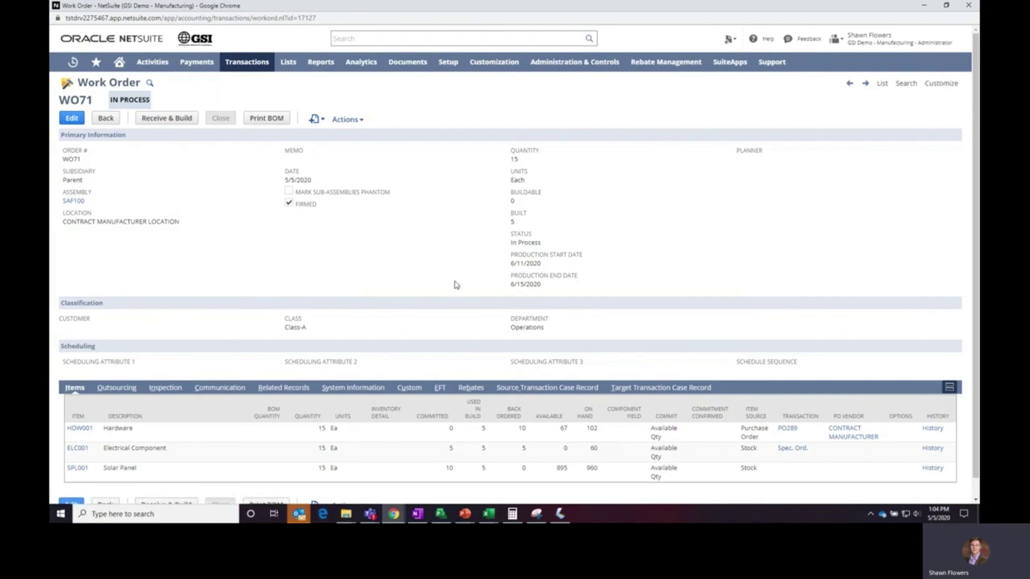
{"action": "left_click", "coordinate": [282, 390]}
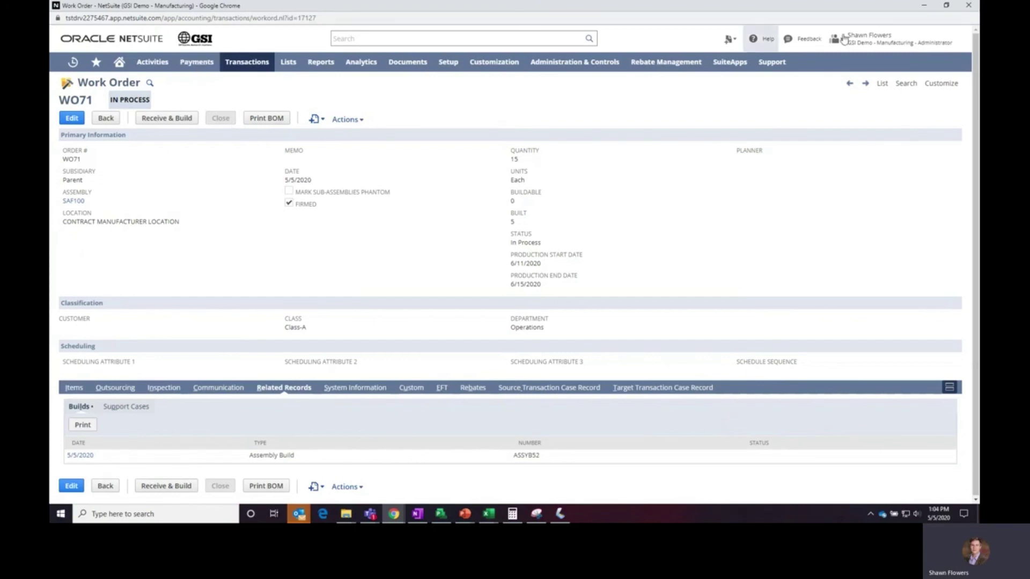
{"action": "left_click", "coordinate": [973, 6]}
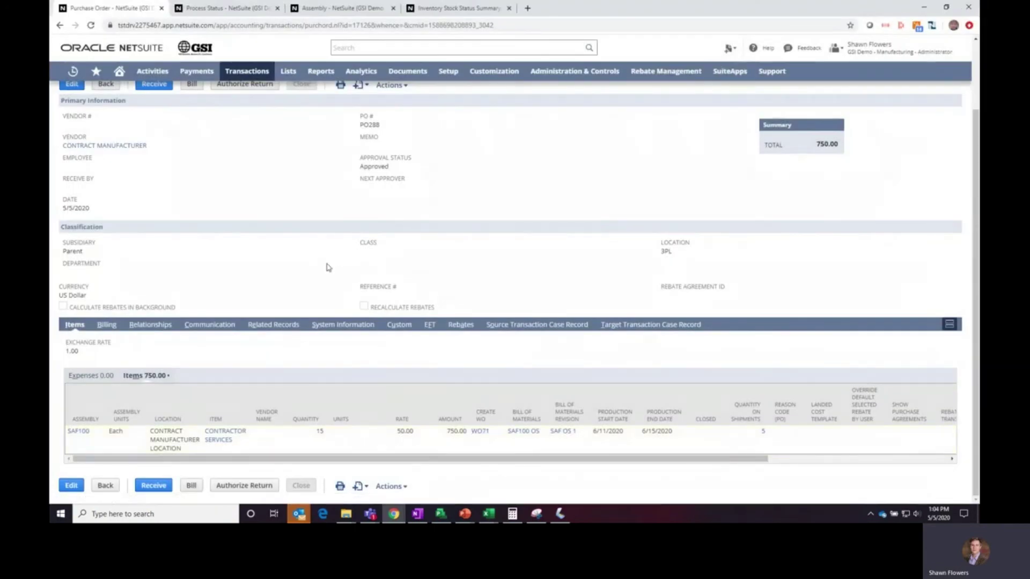
{"action": "scroll", "coordinate": [275, 289], "scroll_direction": "up", "scroll_amount": 2}
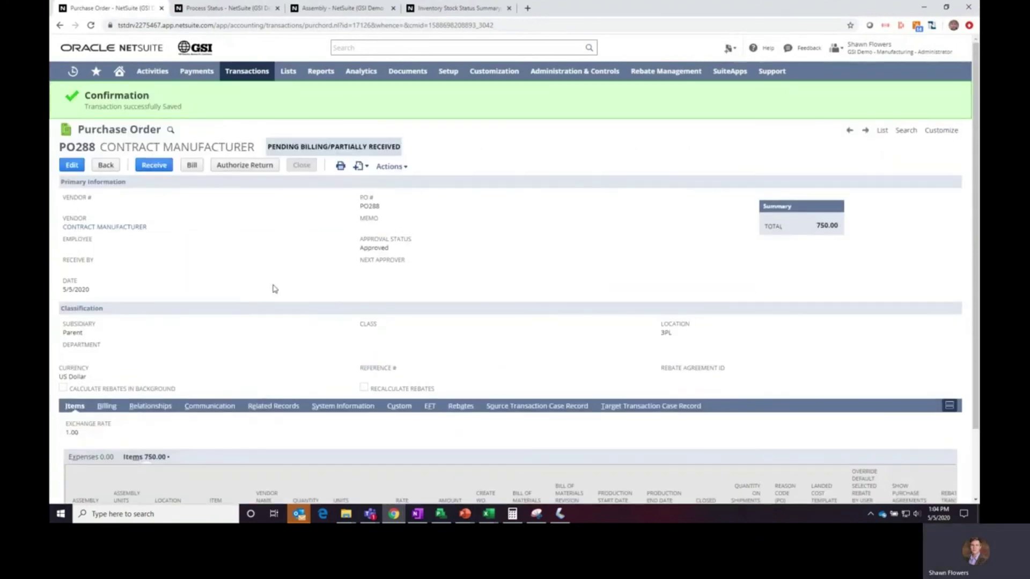
{"action": "scroll", "coordinate": [275, 289], "scroll_direction": "down", "scroll_amount": 2}
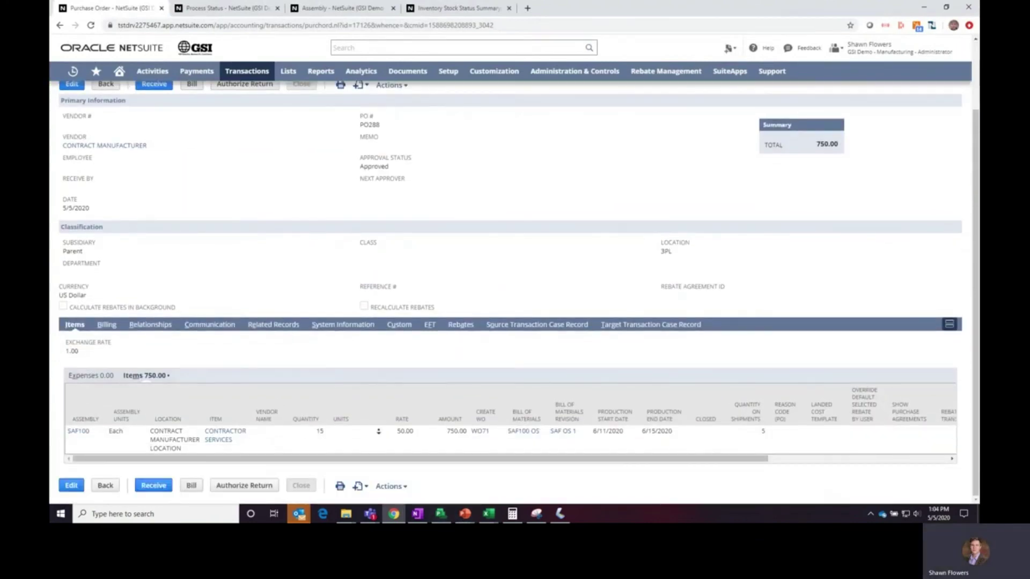
{"action": "scroll", "coordinate": [316, 369], "scroll_direction": "up", "scroll_amount": 2}
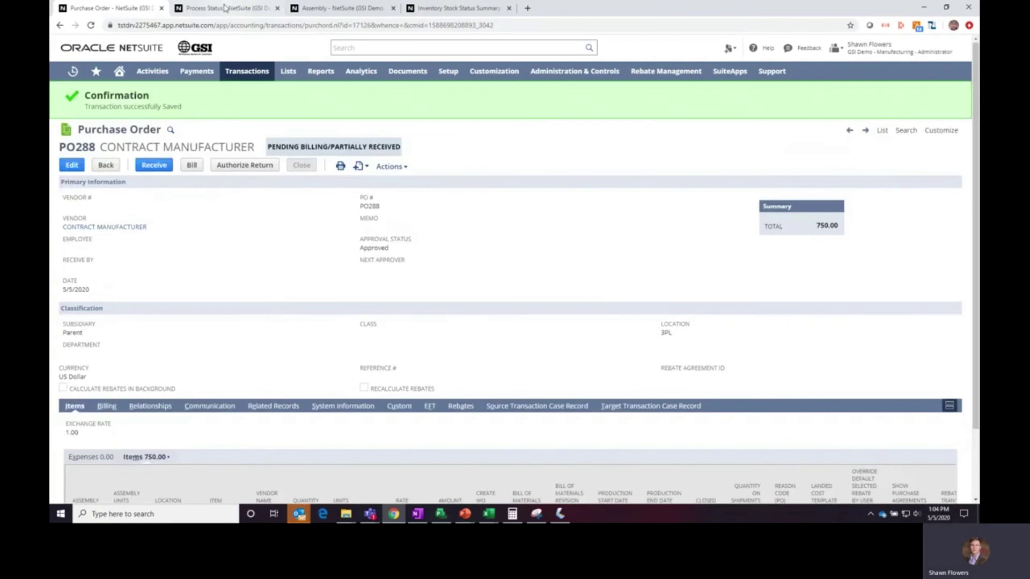
Step: Look through the SAF100 assembly's related transactions, trying to re-sort them by date, and return to the purchase order
{"action": "left_click", "coordinate": [319, 8]}
{"action": "scroll", "coordinate": [208, 259], "scroll_direction": "down", "scroll_amount": 10}
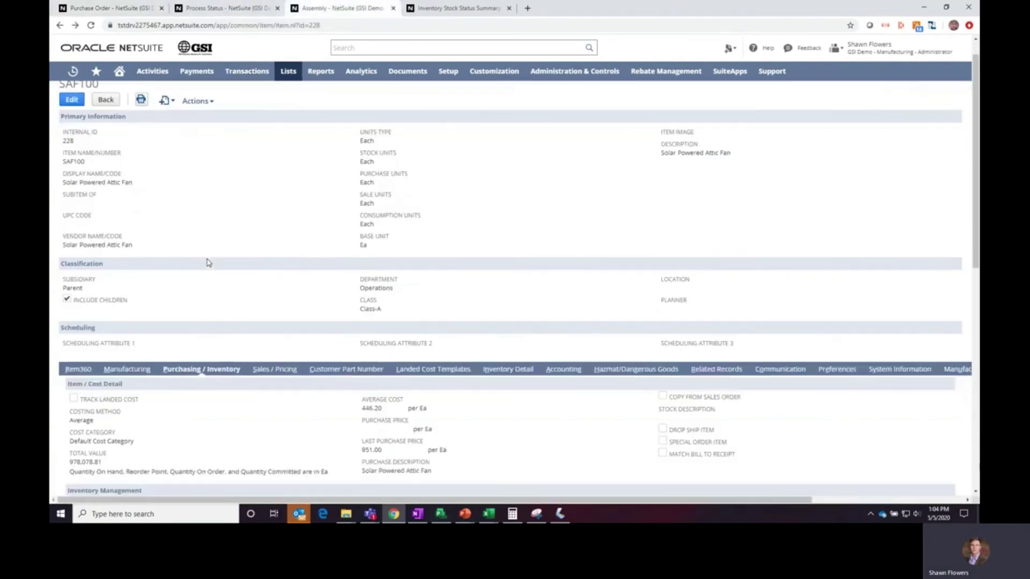
{"action": "scroll", "coordinate": [243, 301], "scroll_direction": "up", "scroll_amount": 5}
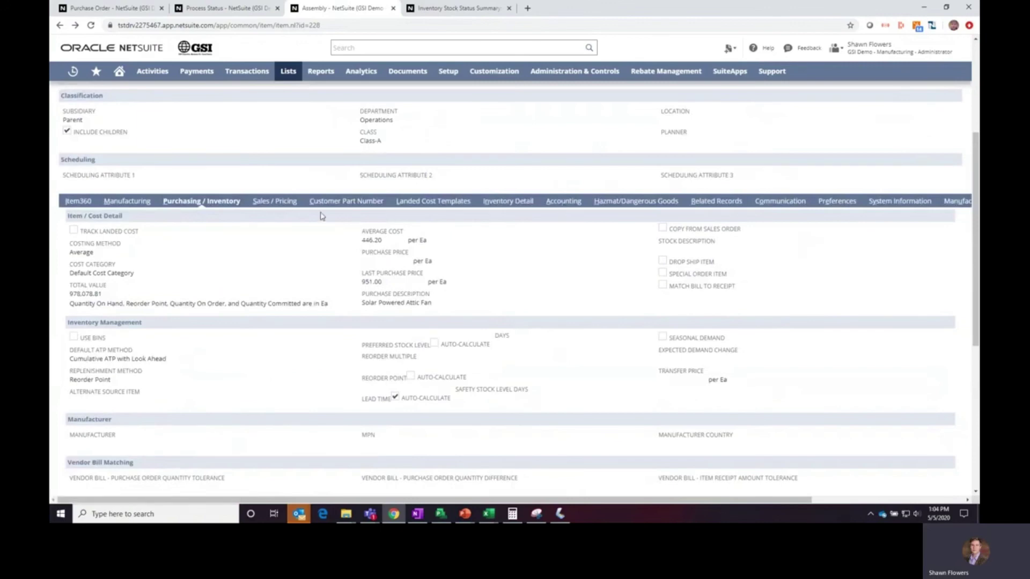
{"action": "left_click", "coordinate": [712, 201]}
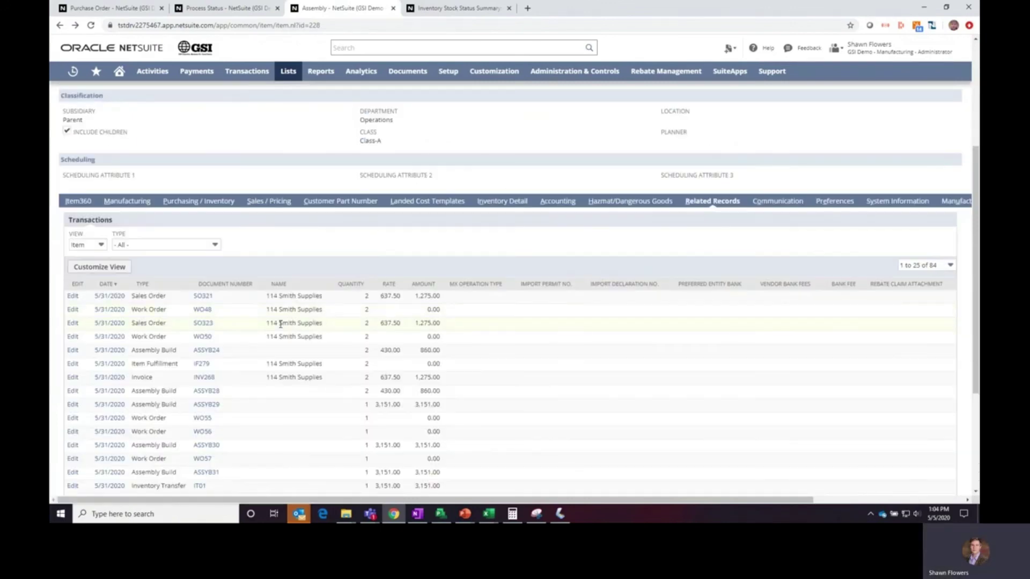
{"action": "left_click", "coordinate": [105, 284]}
{"action": "left_click", "coordinate": [106, 286]}
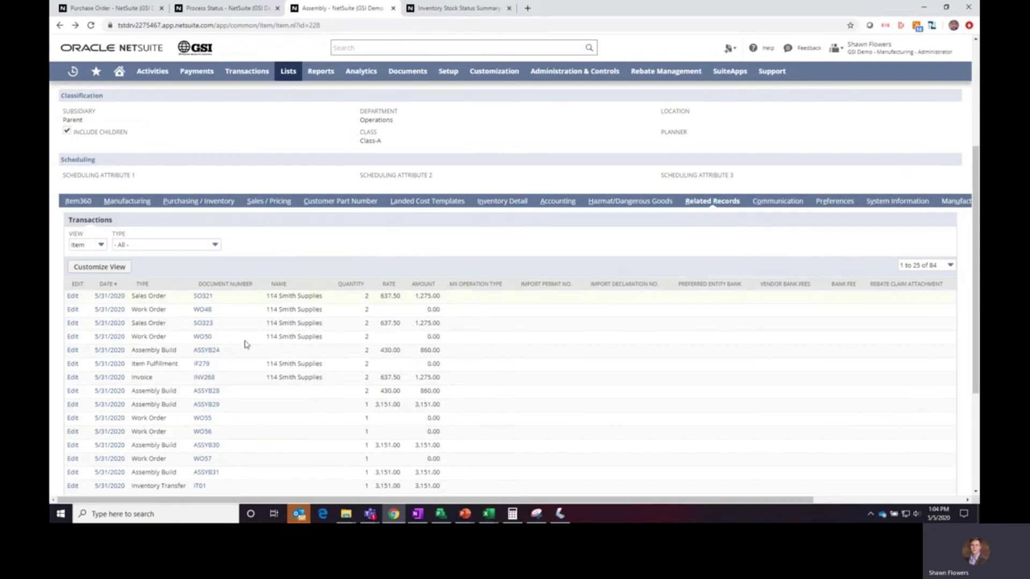
{"action": "scroll", "coordinate": [225, 433], "scroll_direction": "down", "scroll_amount": 3}
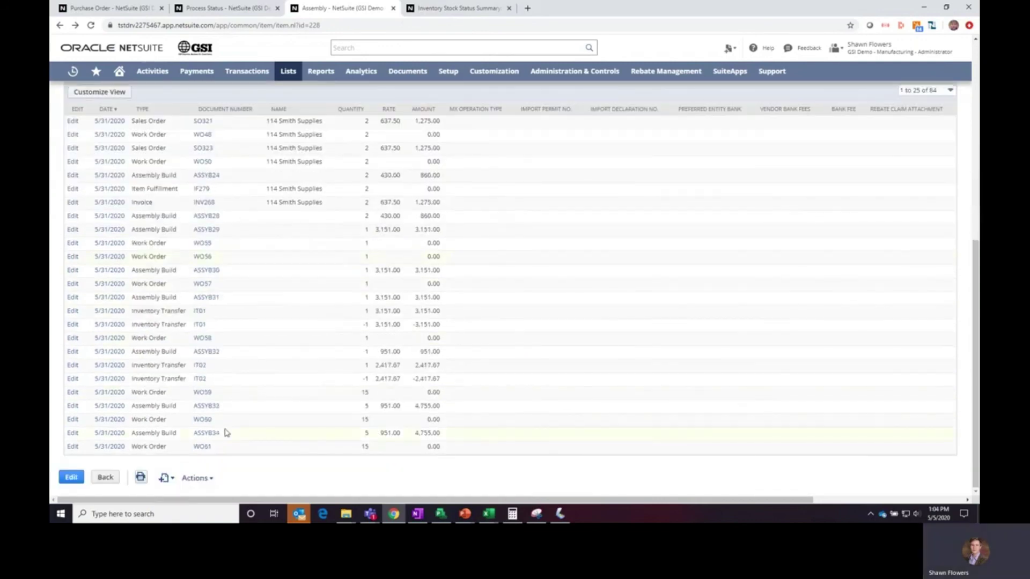
{"action": "scroll", "coordinate": [226, 433], "scroll_direction": "up", "scroll_amount": 3}
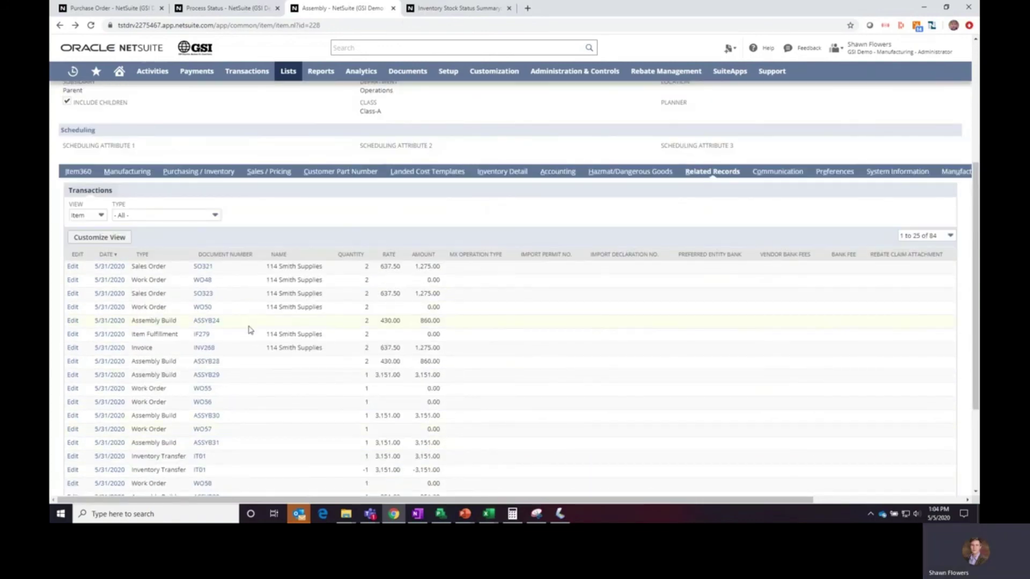
{"action": "scroll", "coordinate": [248, 349], "scroll_direction": "down", "scroll_amount": 2}
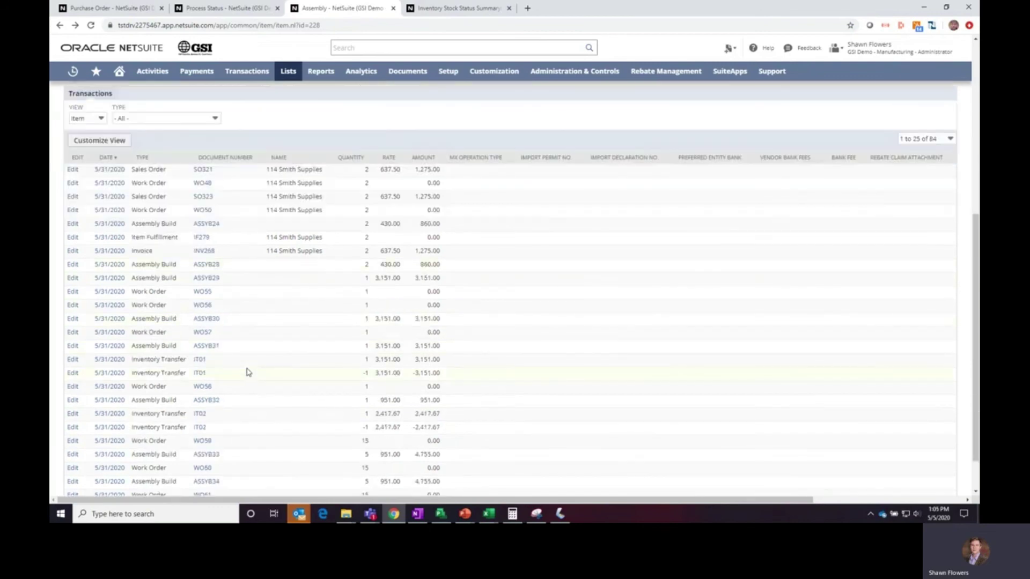
{"action": "left_click", "coordinate": [220, 8]}
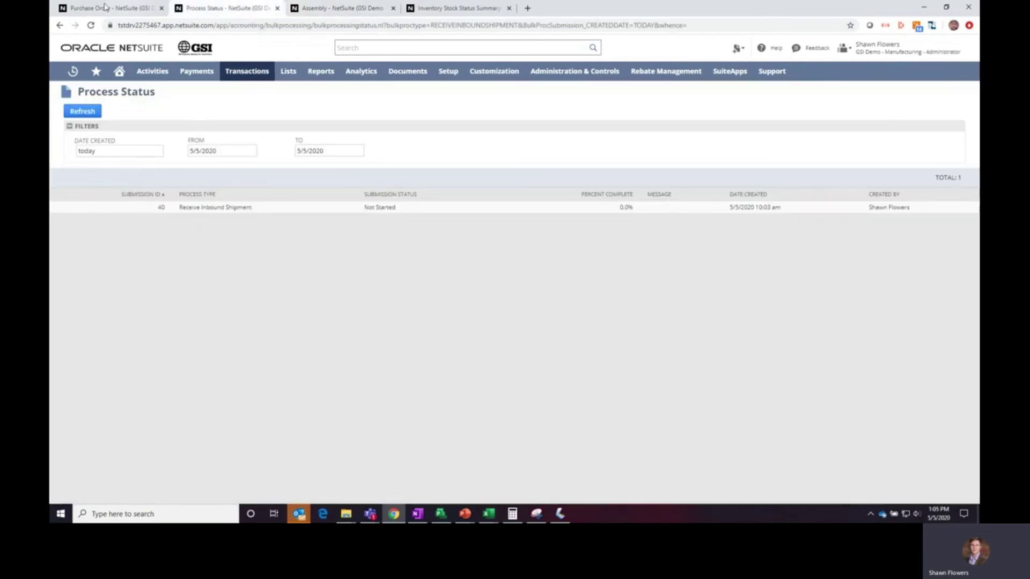
{"action": "left_click", "coordinate": [97, 6]}
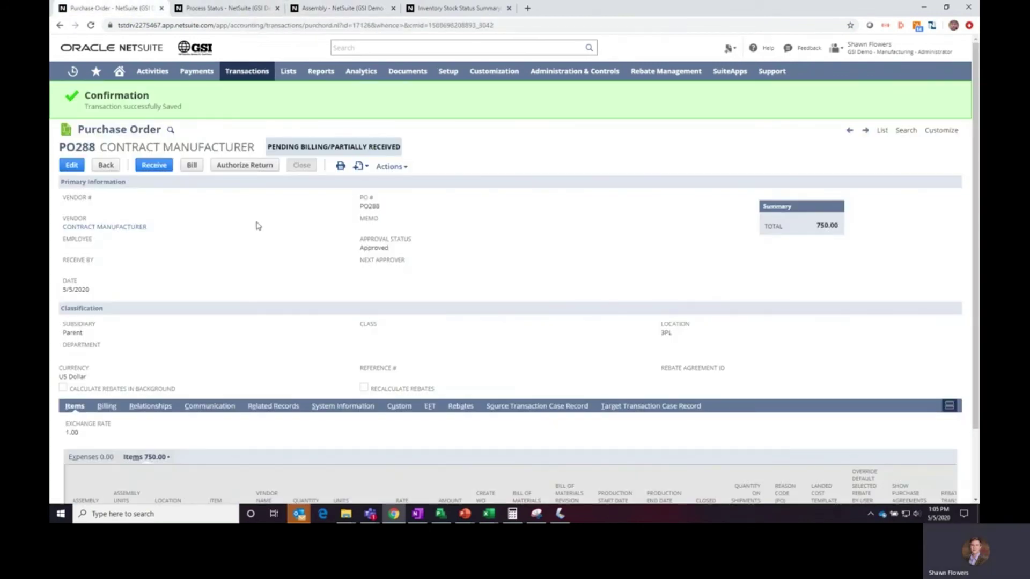
Step: Review the SAF100 item line on purchase order PO288 and start a new inbound shipment
{"action": "scroll", "coordinate": [300, 280], "scroll_direction": "down", "scroll_amount": 2}
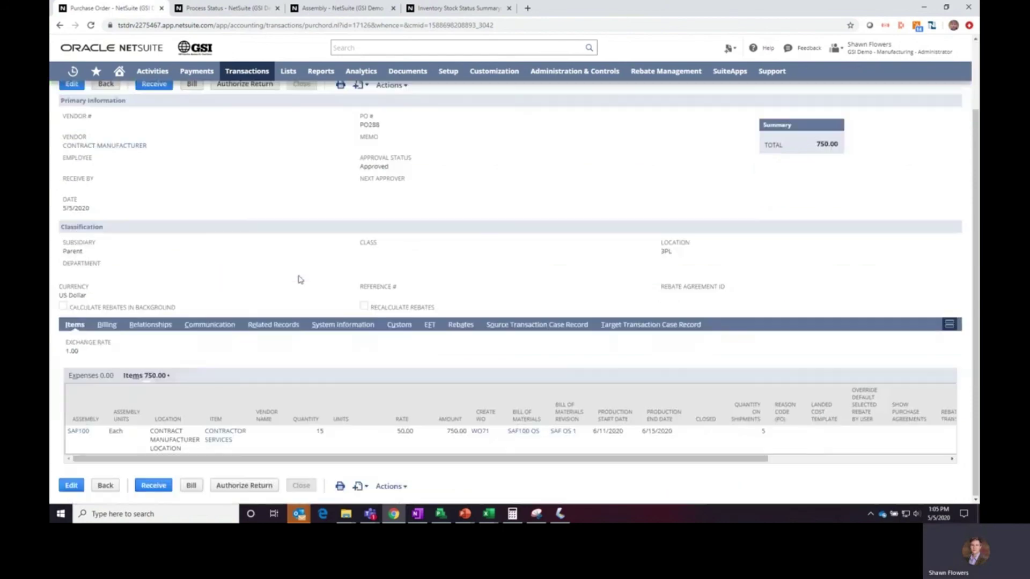
{"action": "scroll", "coordinate": [300, 279], "scroll_direction": "up", "scroll_amount": 2}
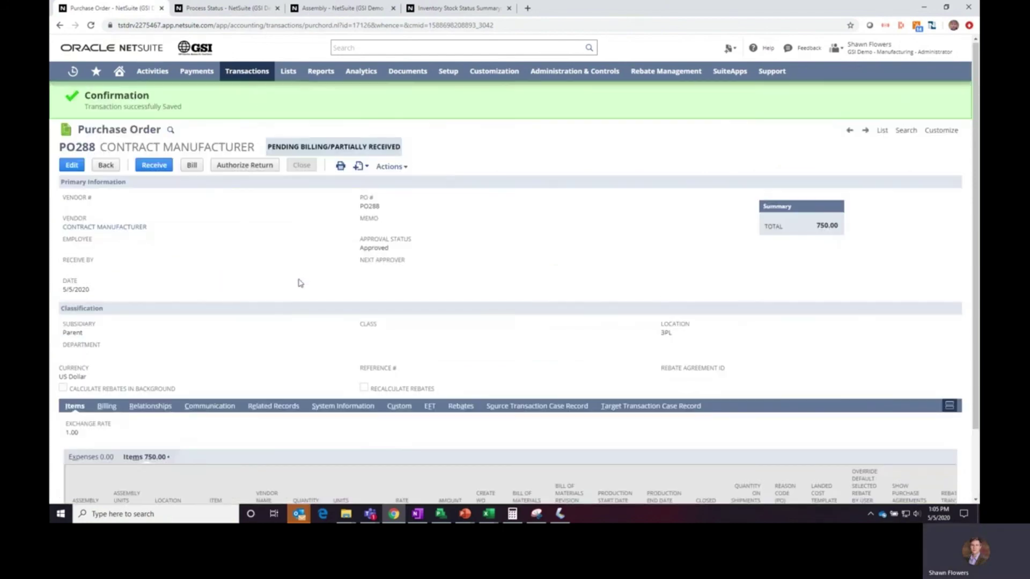
{"action": "left_click", "coordinate": [225, 8]}
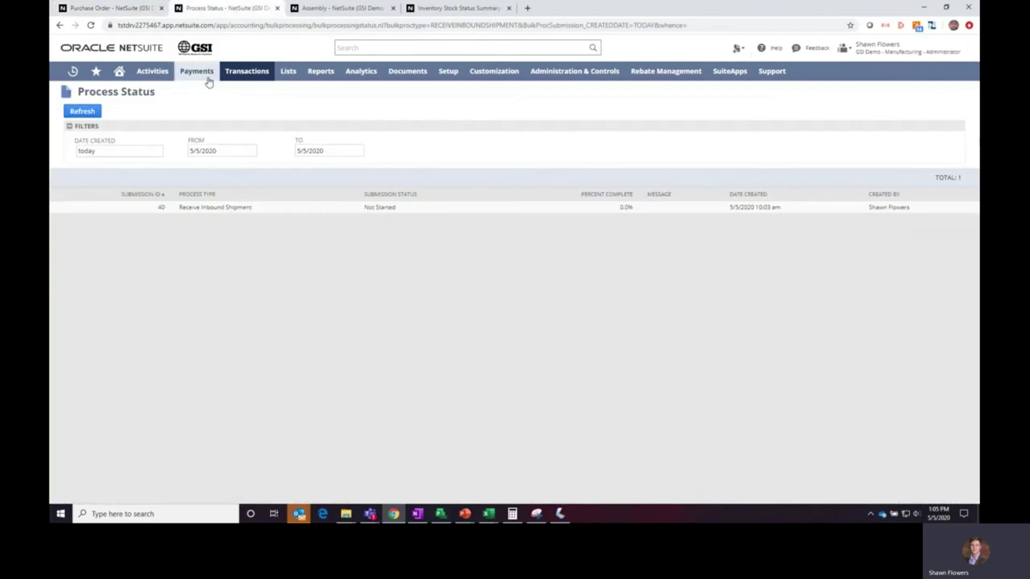
{"action": "mouse_move", "coordinate": [244, 74]}
{"action": "mouse_move", "coordinate": [271, 343]}
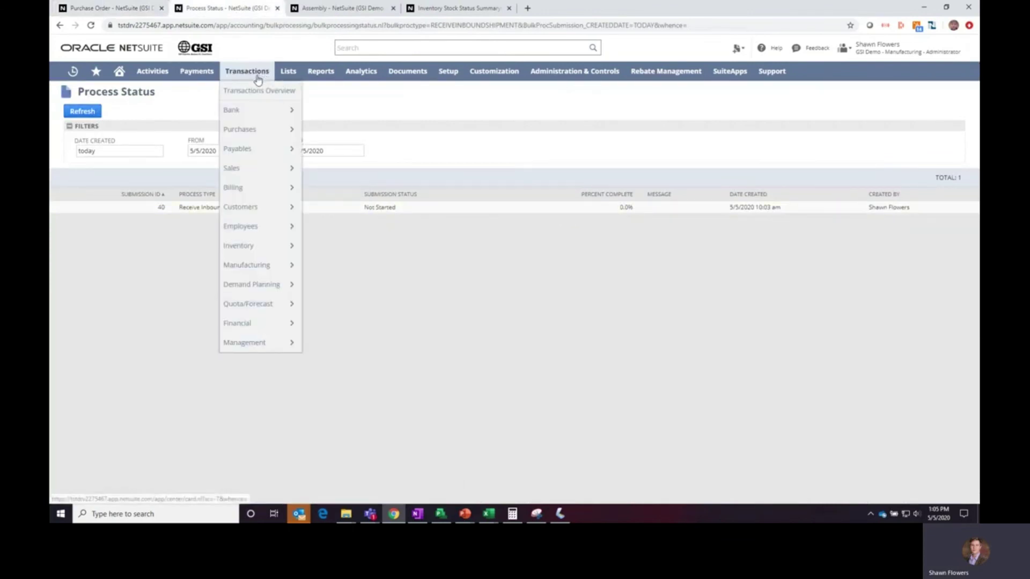
{"action": "mouse_move", "coordinate": [261, 184]}
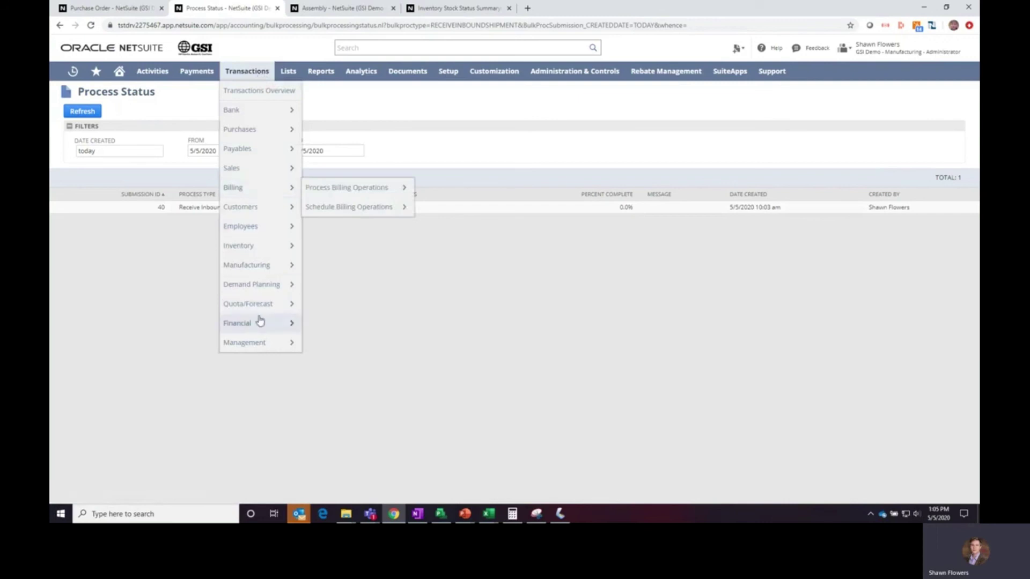
{"action": "mouse_move", "coordinate": [259, 130]}
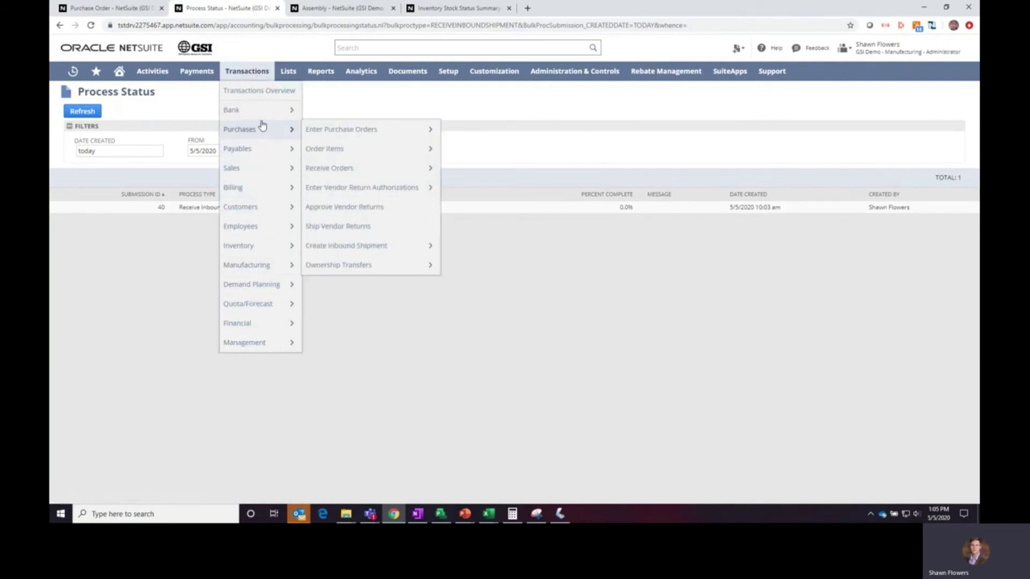
{"action": "mouse_move", "coordinate": [358, 266]}
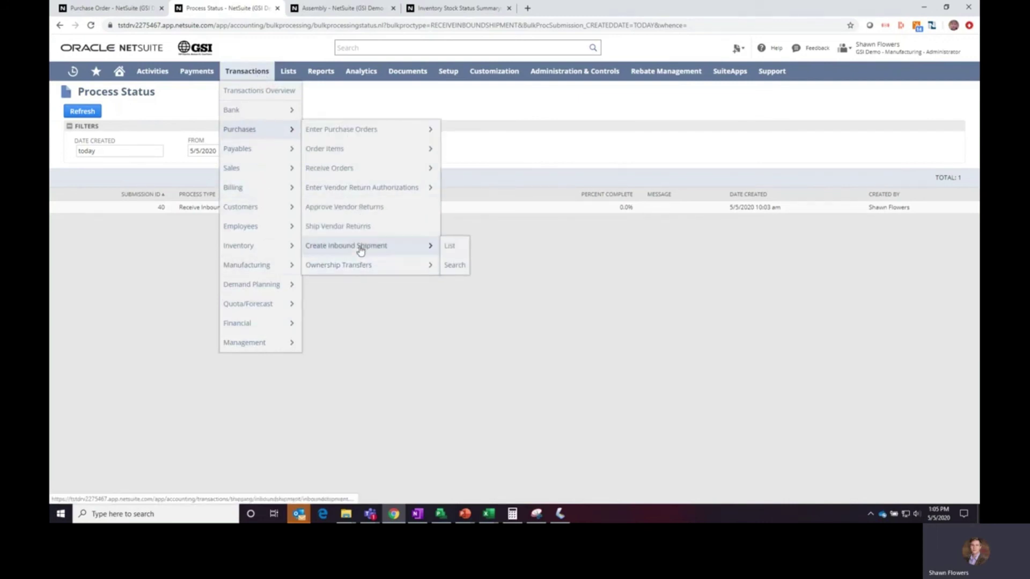
{"action": "left_click", "coordinate": [360, 250]}
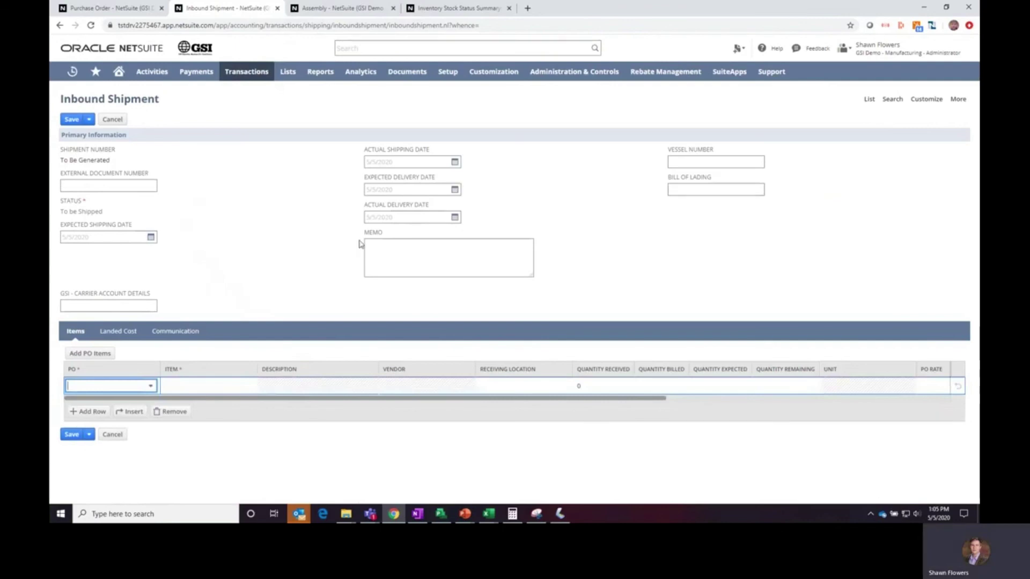
Step: Add the CONTRACTOR SERVICES item from purchase order PO288 to the inbound shipment's item line
{"action": "left_click", "coordinate": [130, 385]}
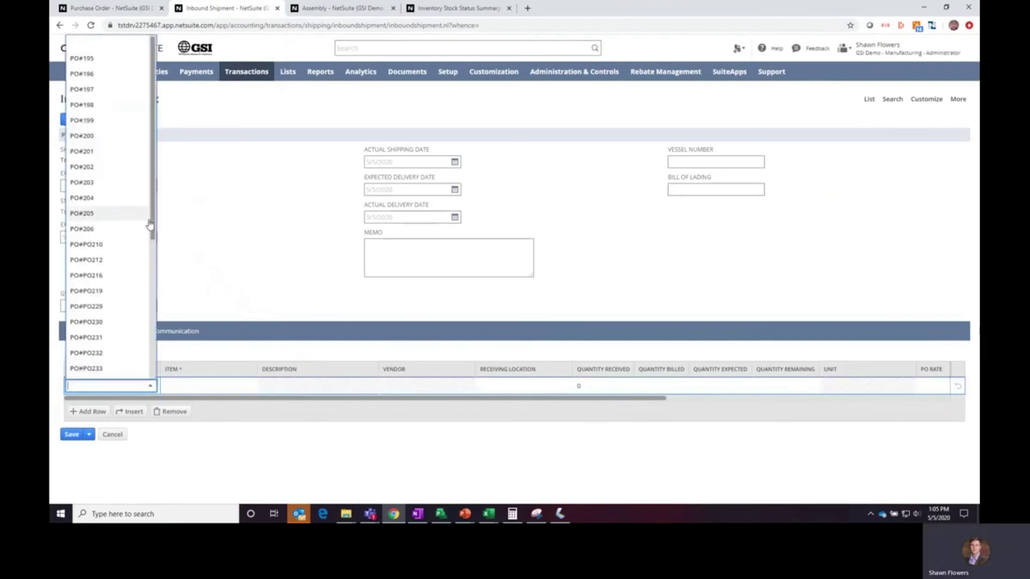
{"action": "left_click_drag", "start_coordinate": [151, 230], "coordinate": [161, 374]}
{"action": "left_click", "coordinate": [110, 371]}
{"action": "left_click", "coordinate": [202, 386]}
{"action": "left_click", "coordinate": [196, 418]}
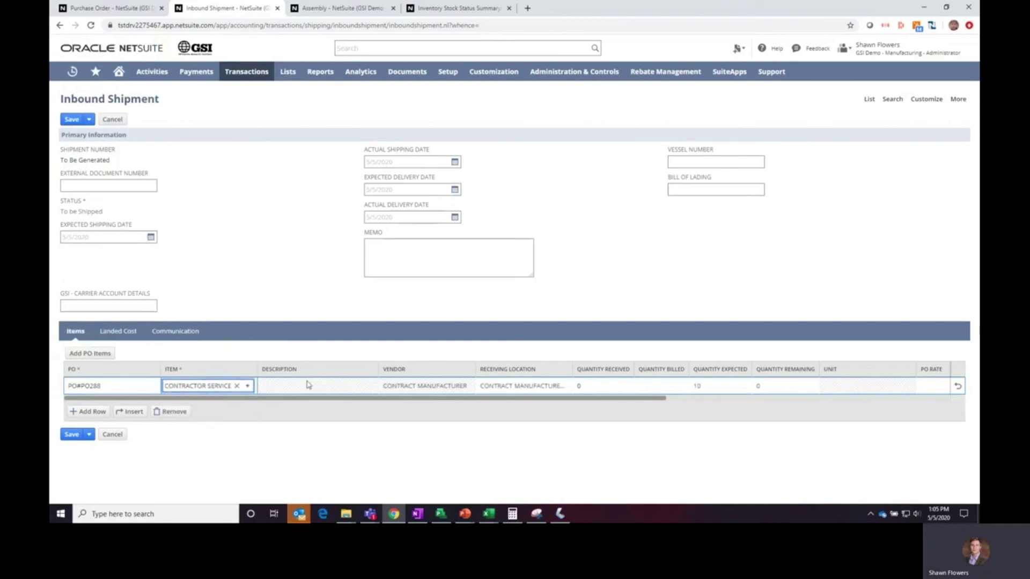
Step: Set the shipment line's receiving location to 3PL and save the inbound shipment
{"action": "left_click", "coordinate": [706, 386]}
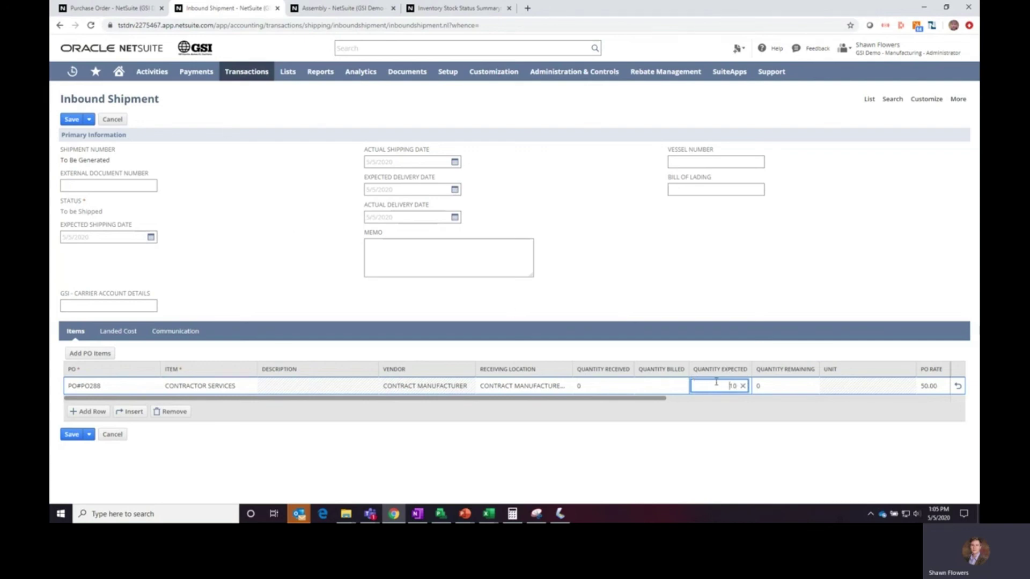
{"action": "left_click", "coordinate": [536, 389]}
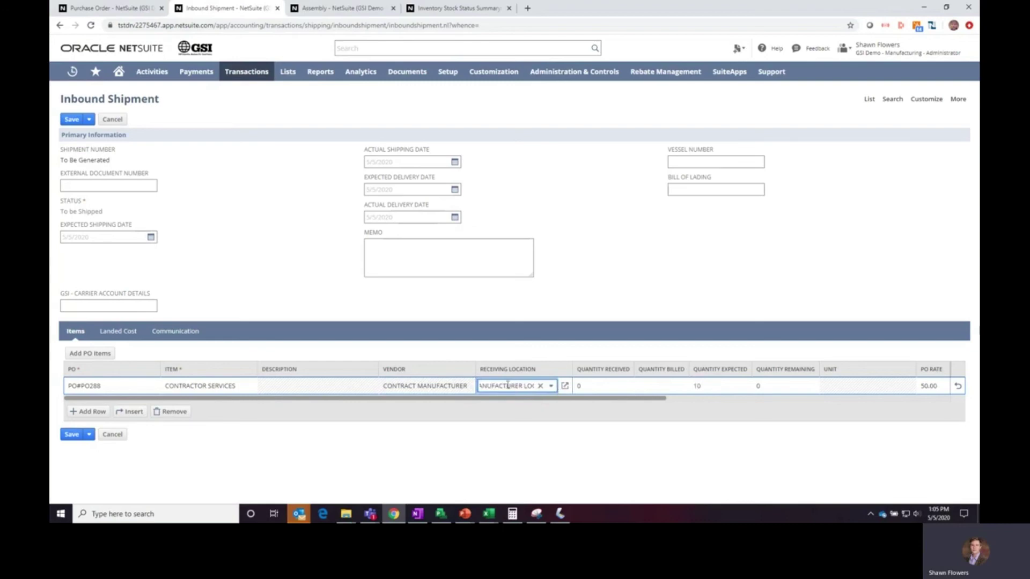
{"action": "left_click", "coordinate": [551, 386]}
{"action": "left_click", "coordinate": [490, 411]}
{"action": "left_click", "coordinate": [74, 434]}
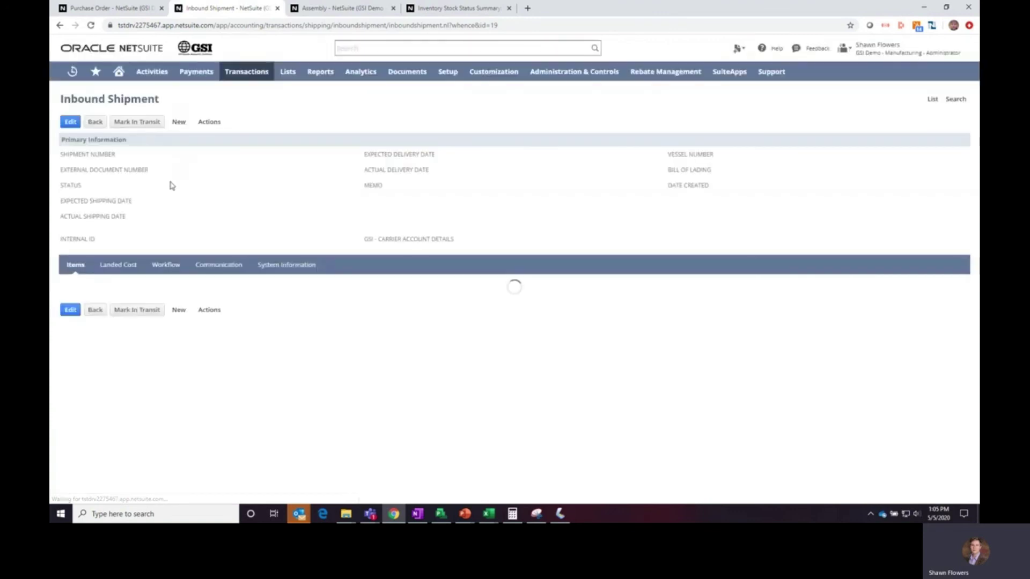
Step: Mark the inbound shipment in transit and save its receipt of 10 units at the 3PL location
{"action": "left_click", "coordinate": [130, 123]}
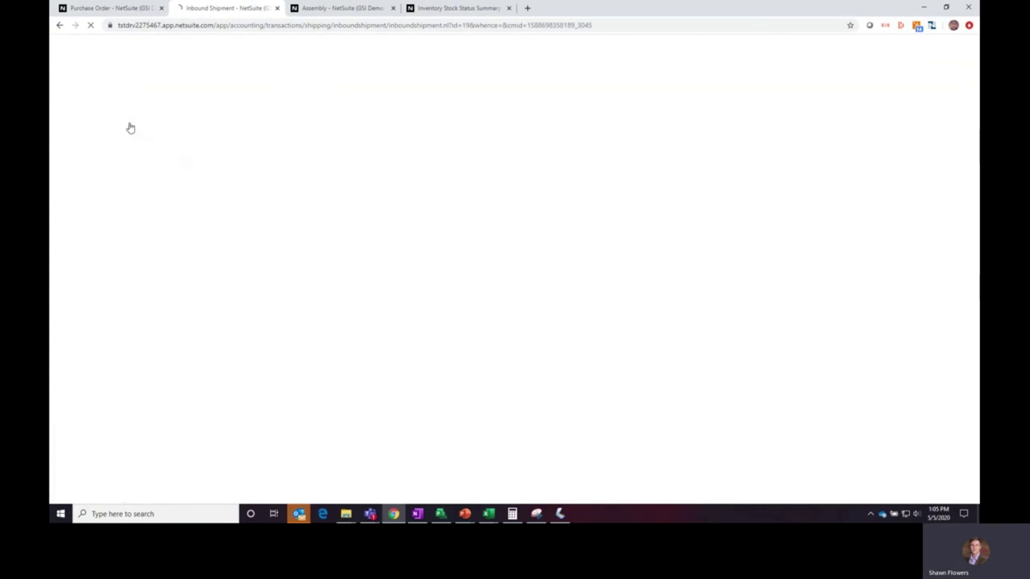
{"action": "left_click", "coordinate": [123, 163]}
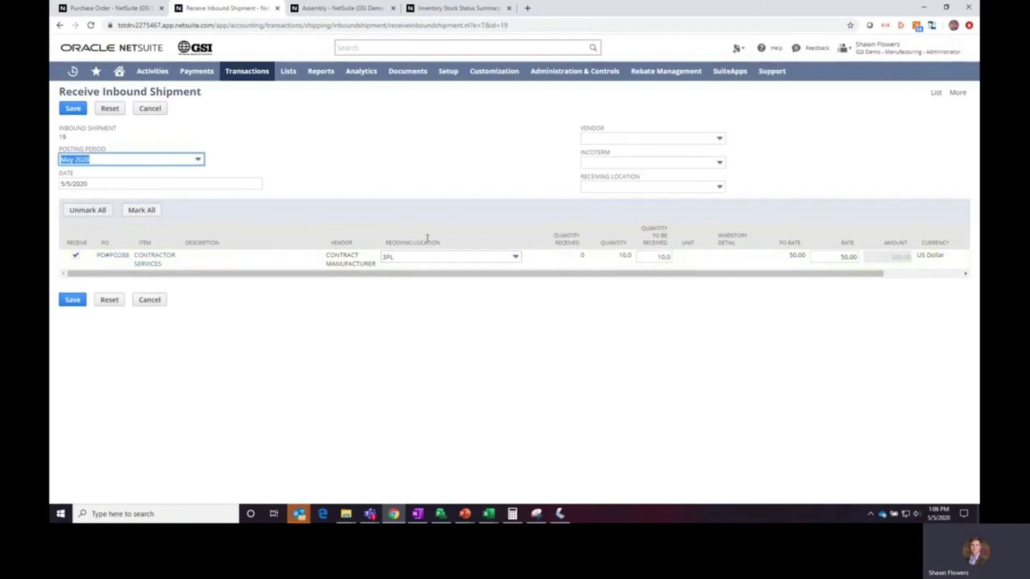
{"action": "left_click", "coordinate": [85, 303]}
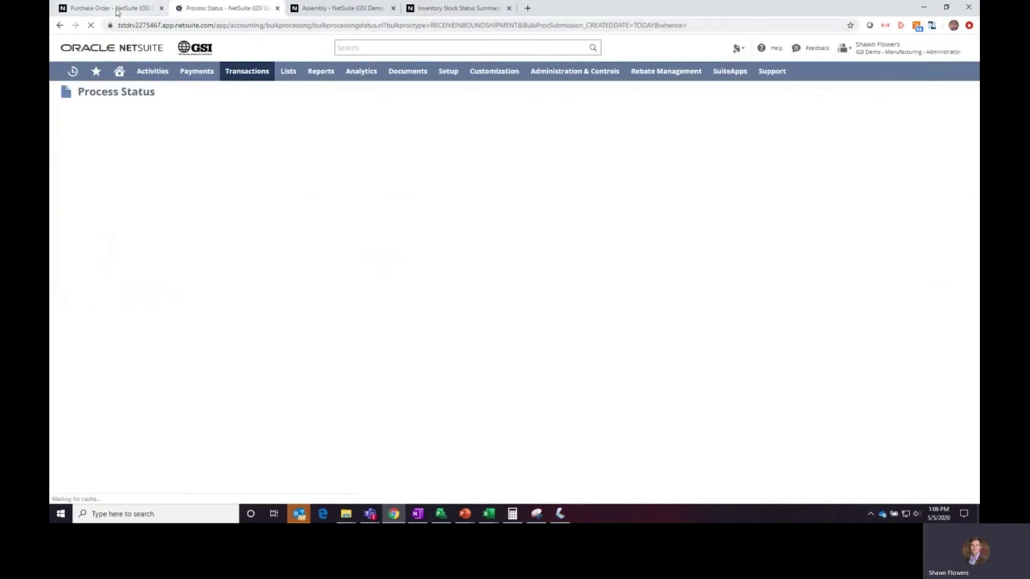
Step: Refresh purchase order PO288 to check its status and related item receipts, and look at the shipment receiving process status
{"action": "left_click", "coordinate": [119, 9]}
{"action": "left_click", "coordinate": [90, 26]}
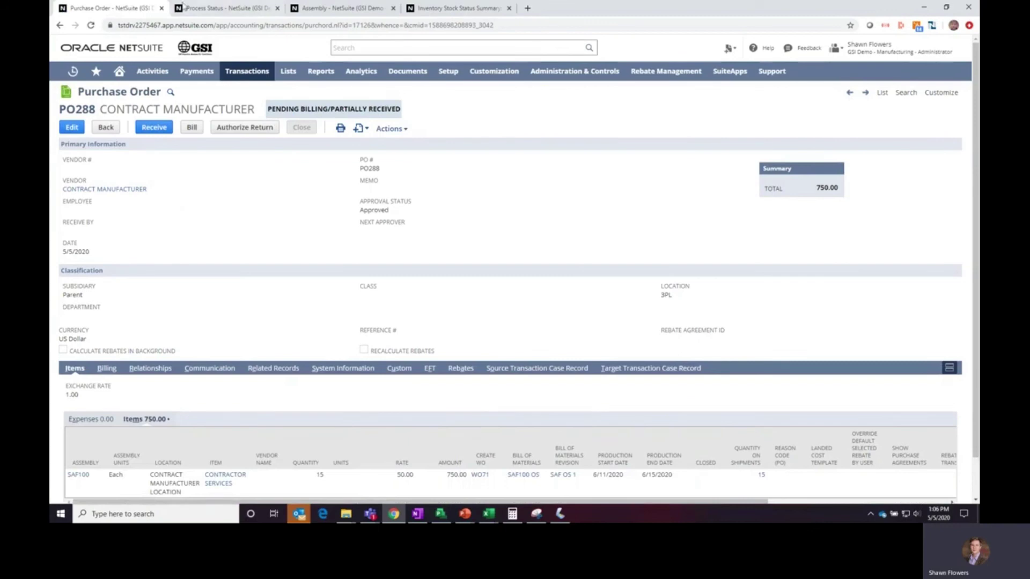
{"action": "left_click", "coordinate": [92, 26]}
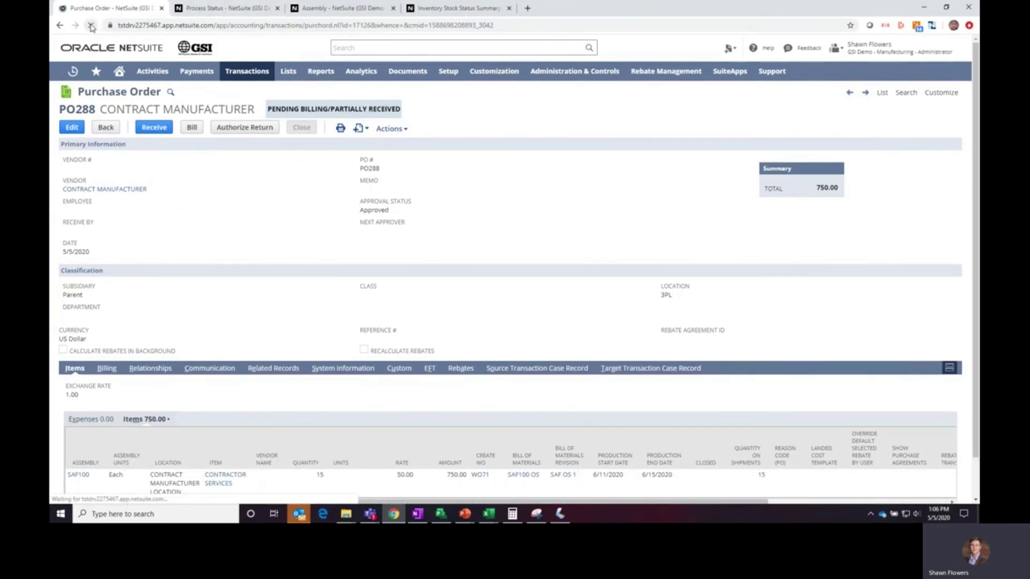
{"action": "scroll", "coordinate": [282, 188], "scroll_direction": "down", "scroll_amount": 2}
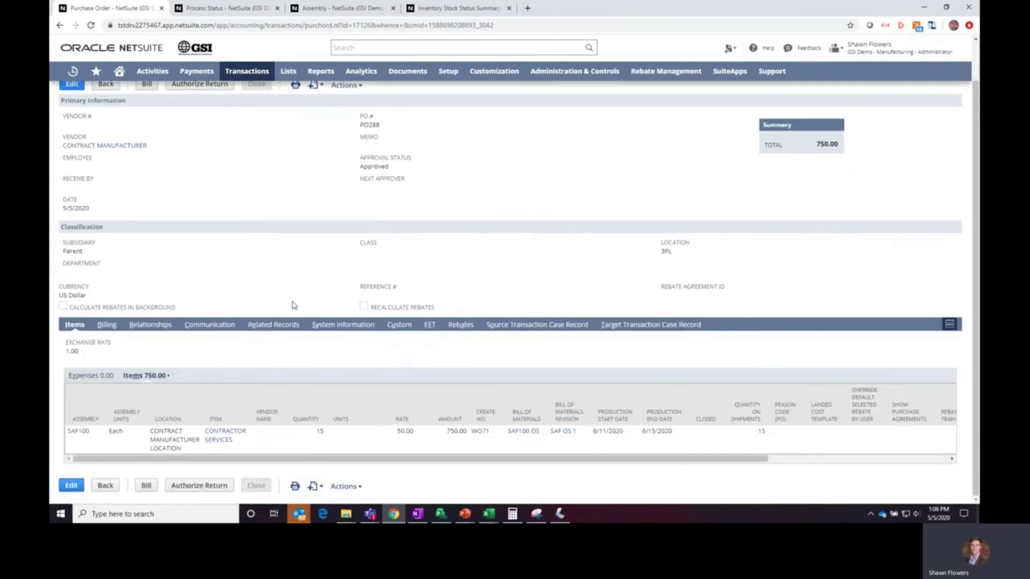
{"action": "left_click", "coordinate": [273, 324]}
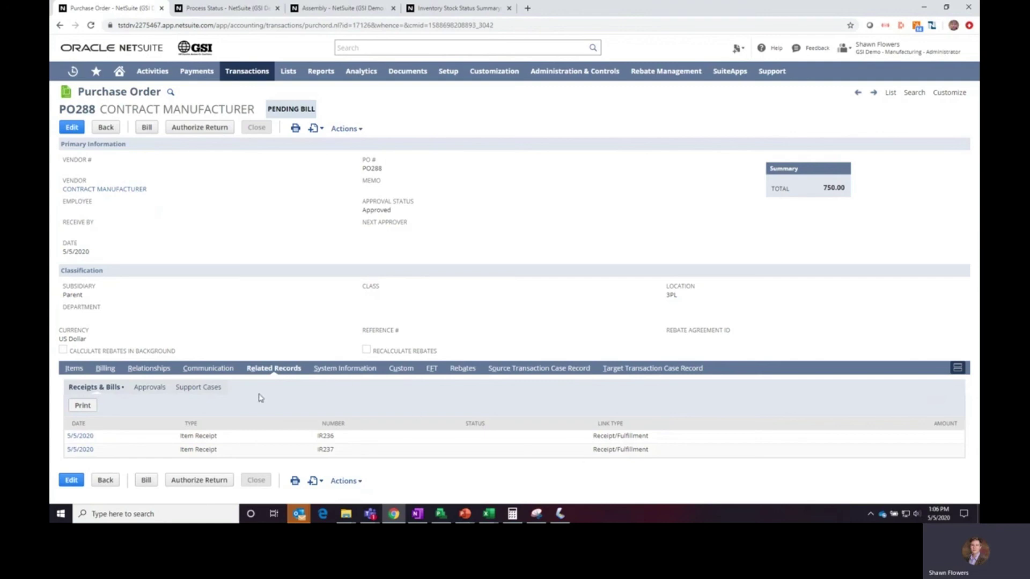
{"action": "left_click", "coordinate": [205, 12]}
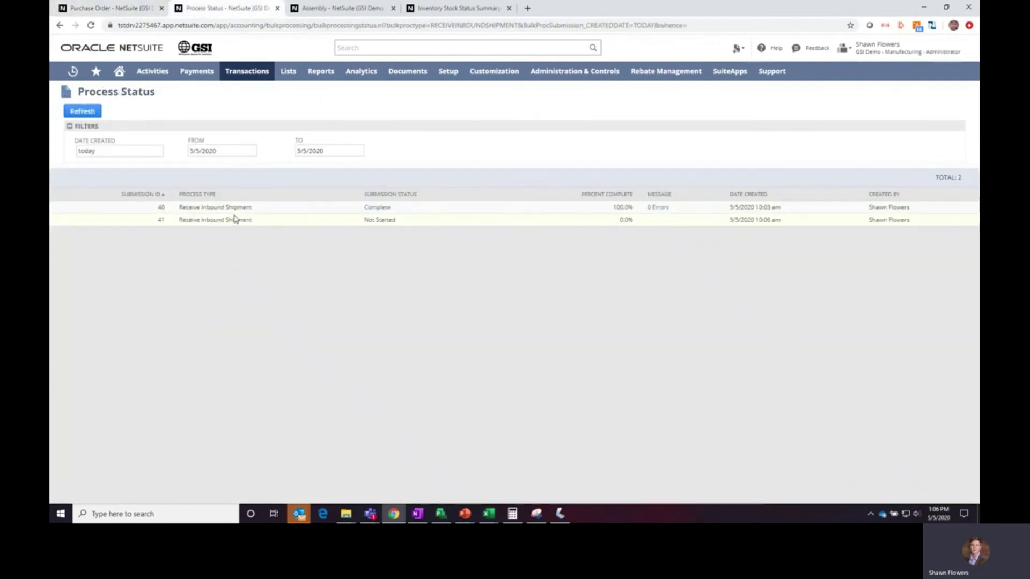
Step: Reload the SAF100 assembly record to refresh its data
{"action": "left_click", "coordinate": [328, 11]}
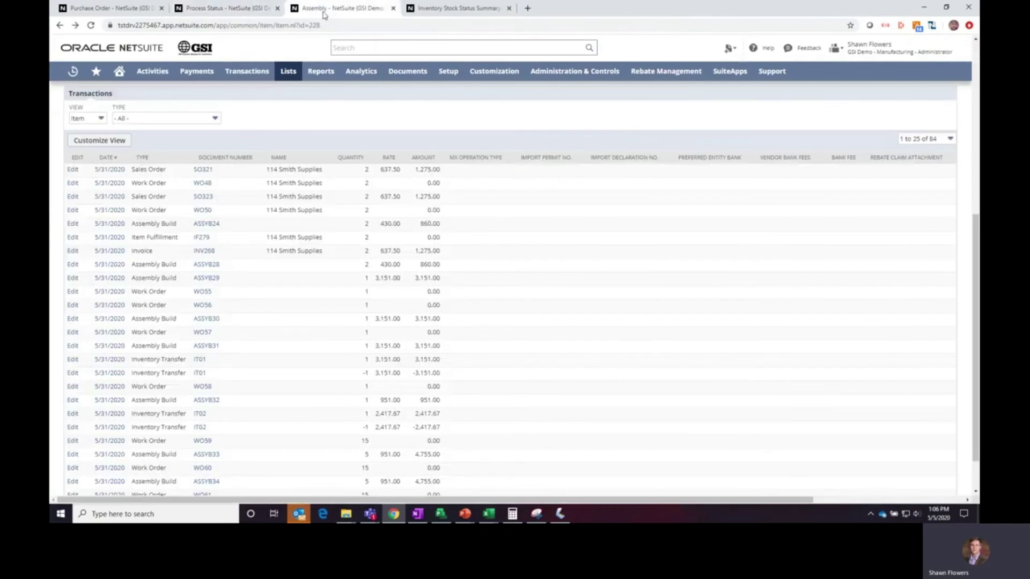
{"action": "scroll", "coordinate": [208, 161], "scroll_direction": "up", "scroll_amount": 6}
{"action": "left_click", "coordinate": [91, 26]}
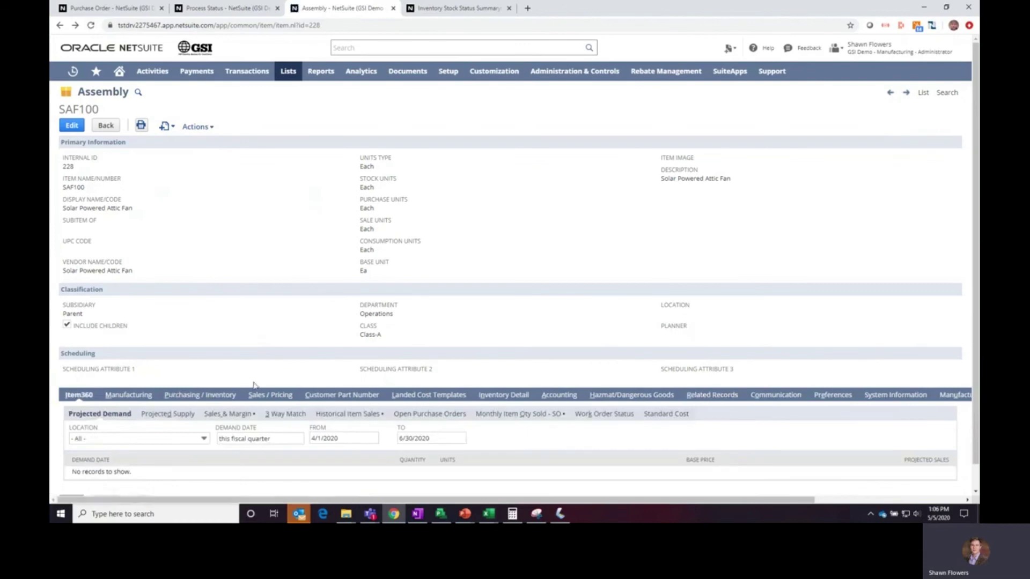
Step: Open work order WO71 from the purchase order's item line, check its built quantity and related assembly builds, and close it
{"action": "left_click", "coordinate": [107, 8]}
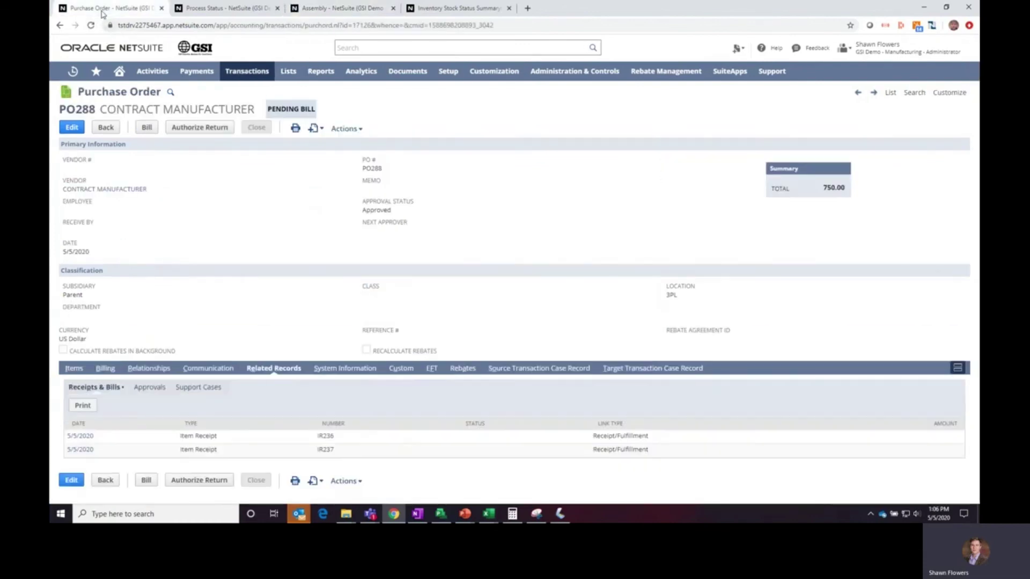
{"action": "left_click", "coordinate": [74, 368]}
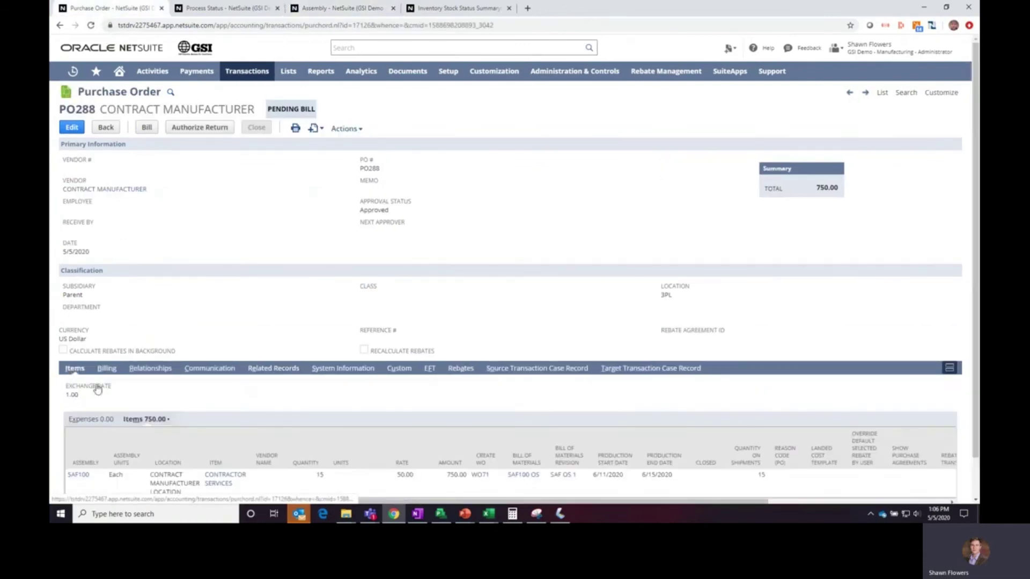
{"action": "scroll", "coordinate": [169, 440], "scroll_direction": "down", "scroll_amount": 1}
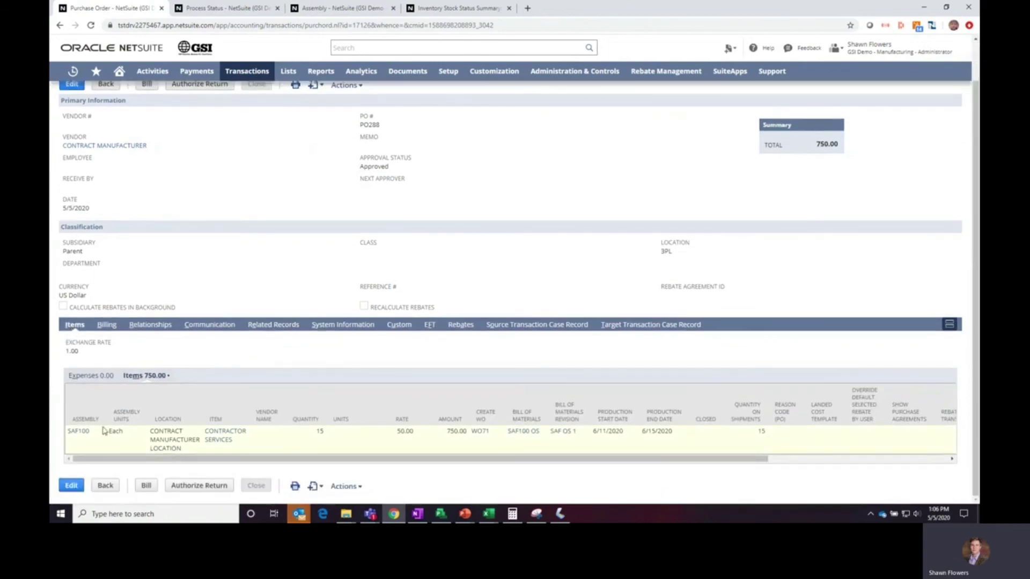
{"action": "left_click", "coordinate": [480, 432]}
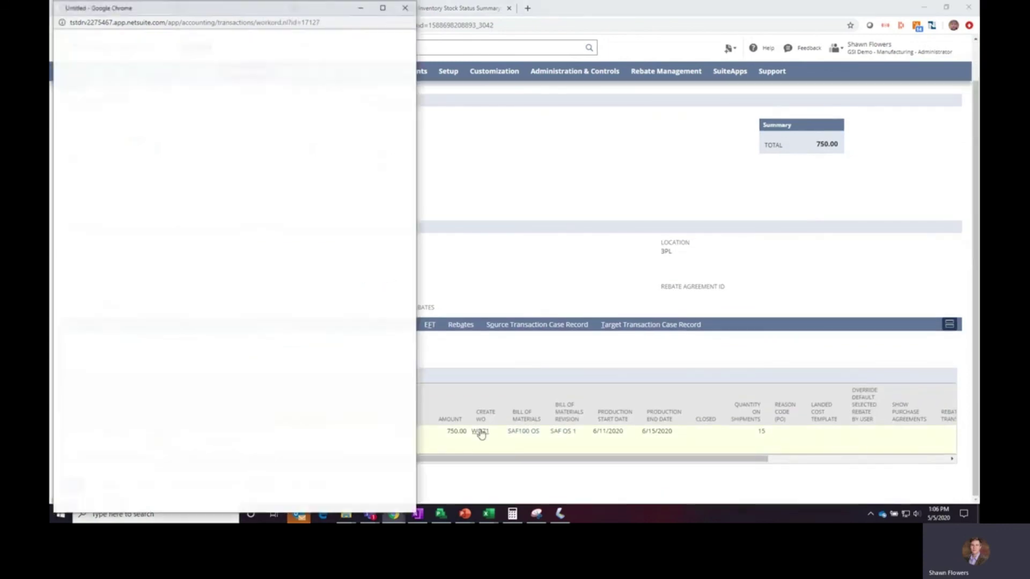
{"action": "left_click", "coordinate": [382, 9]}
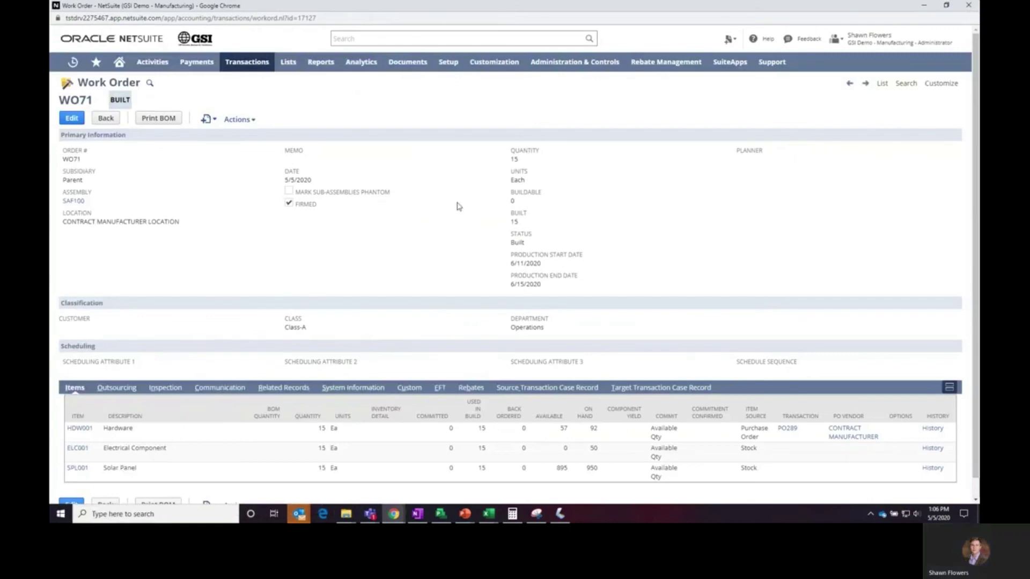
{"action": "left_click", "coordinate": [282, 390]}
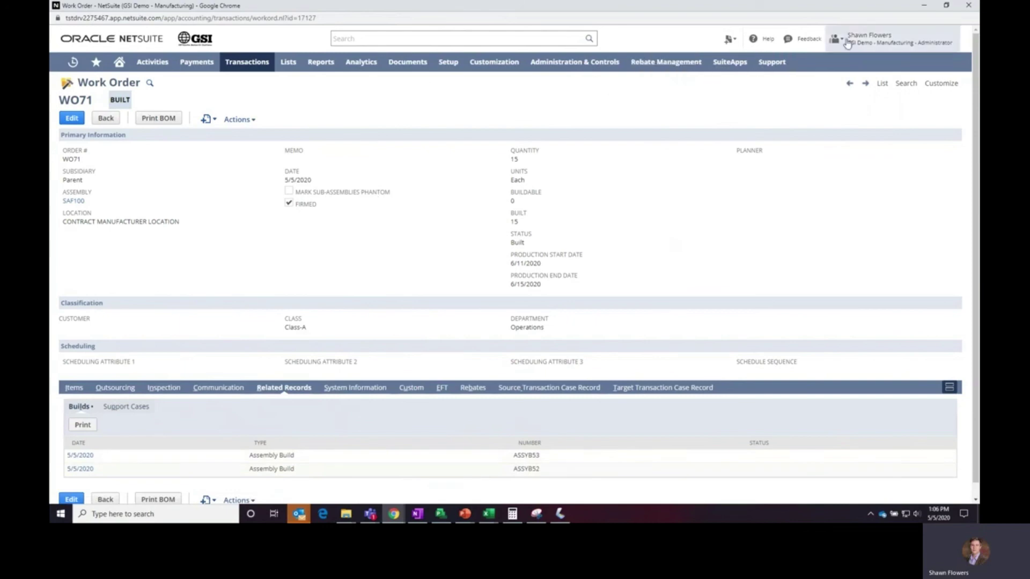
{"action": "left_click", "coordinate": [968, 5]}
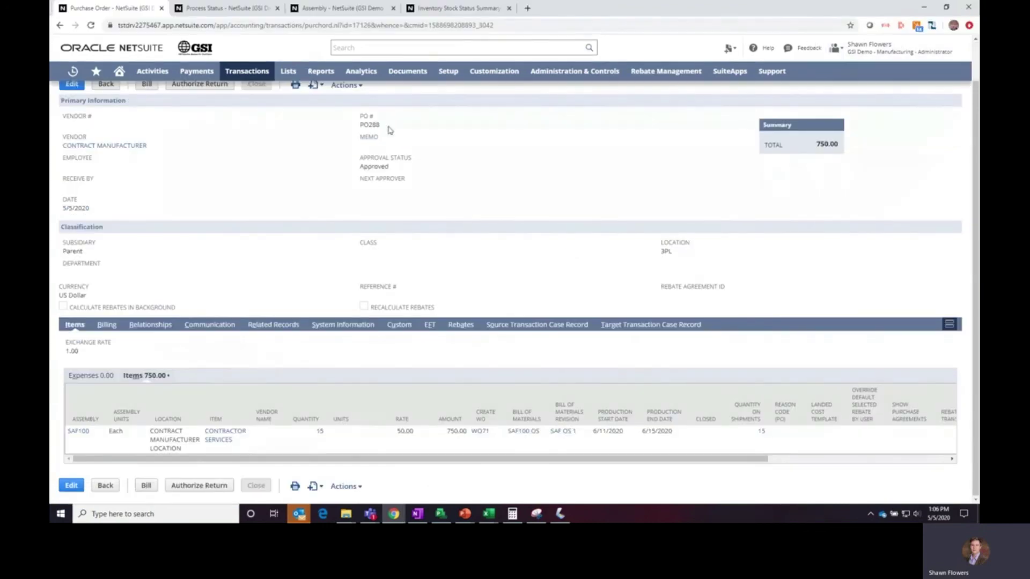
Step: Re-sort the SAF100 assembly's related transactions by date and open the first IT01 inventory transfer entry
{"action": "left_click", "coordinate": [339, 14]}
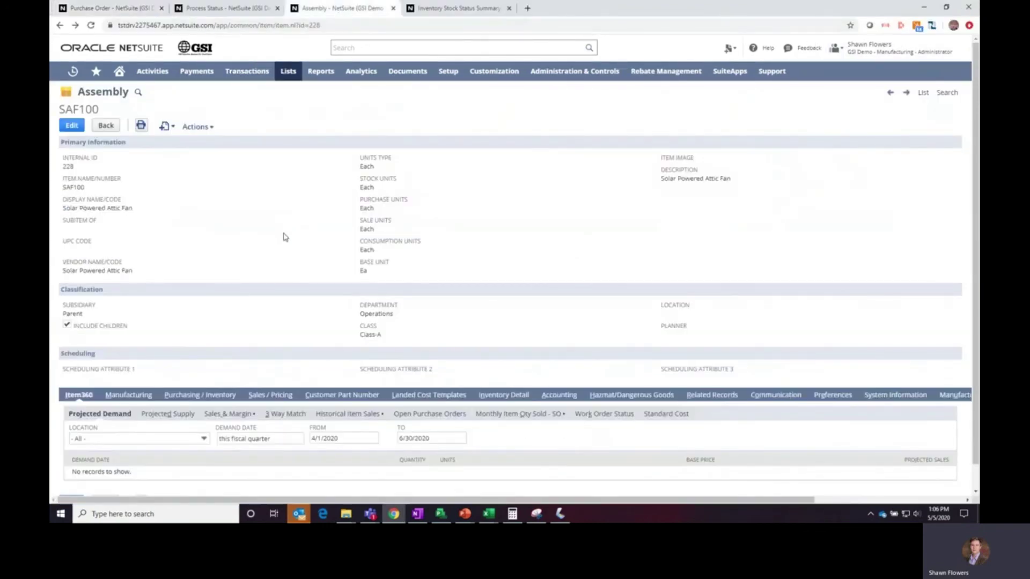
{"action": "left_click", "coordinate": [712, 374]}
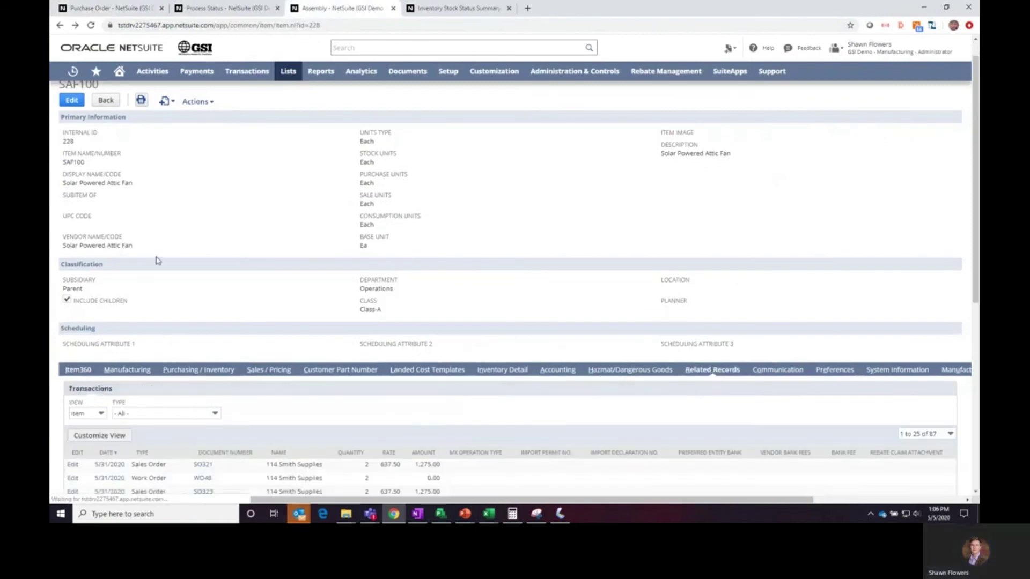
{"action": "scroll", "coordinate": [162, 260], "scroll_direction": "down", "scroll_amount": 5}
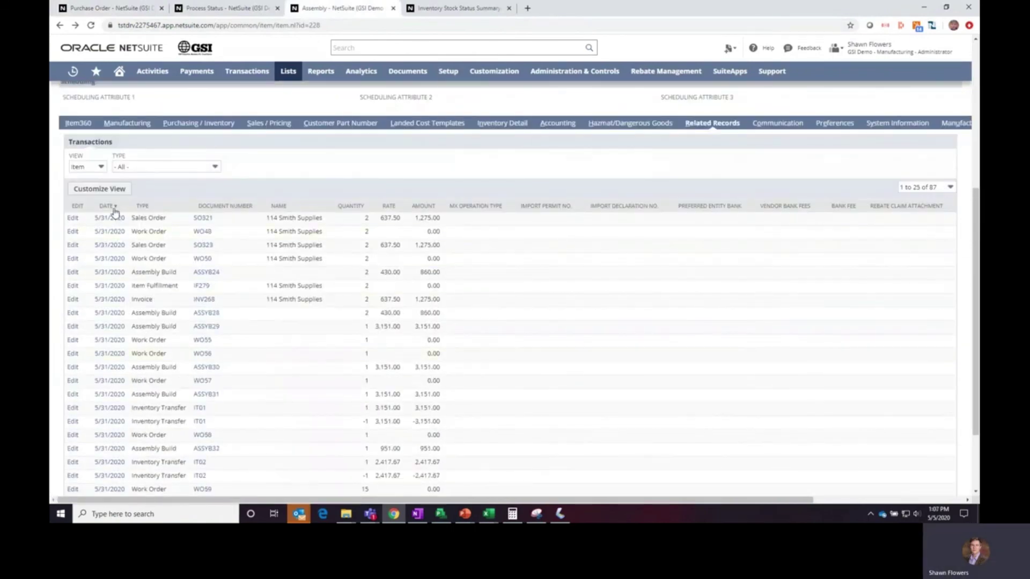
{"action": "left_click", "coordinate": [105, 206]}
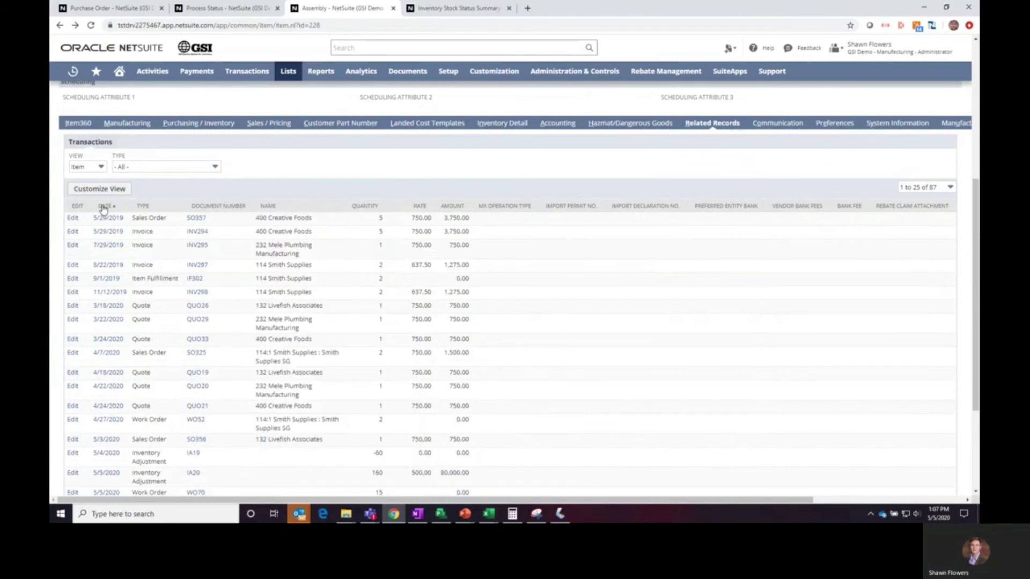
{"action": "left_click", "coordinate": [105, 206]}
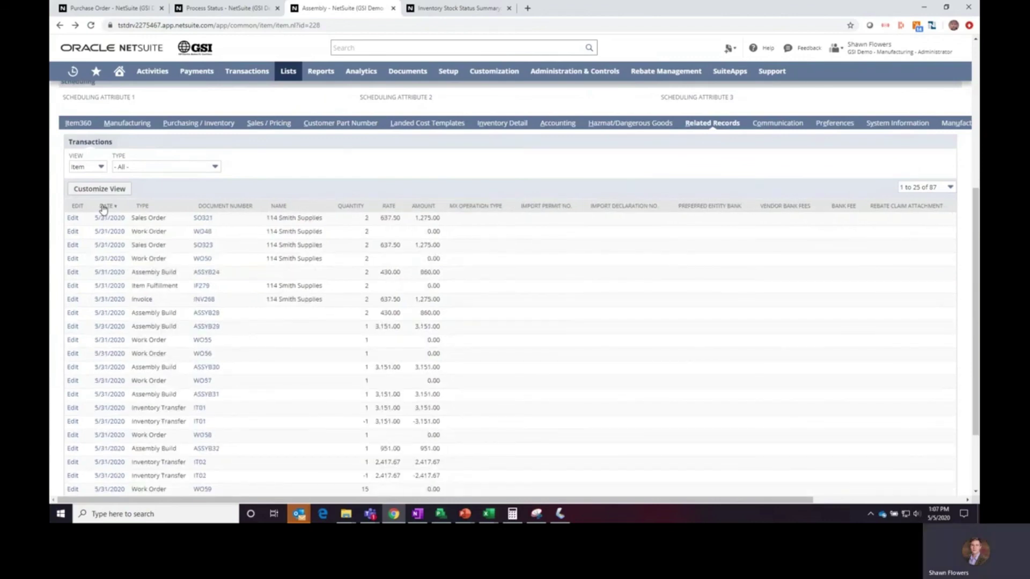
{"action": "left_click", "coordinate": [111, 409]}
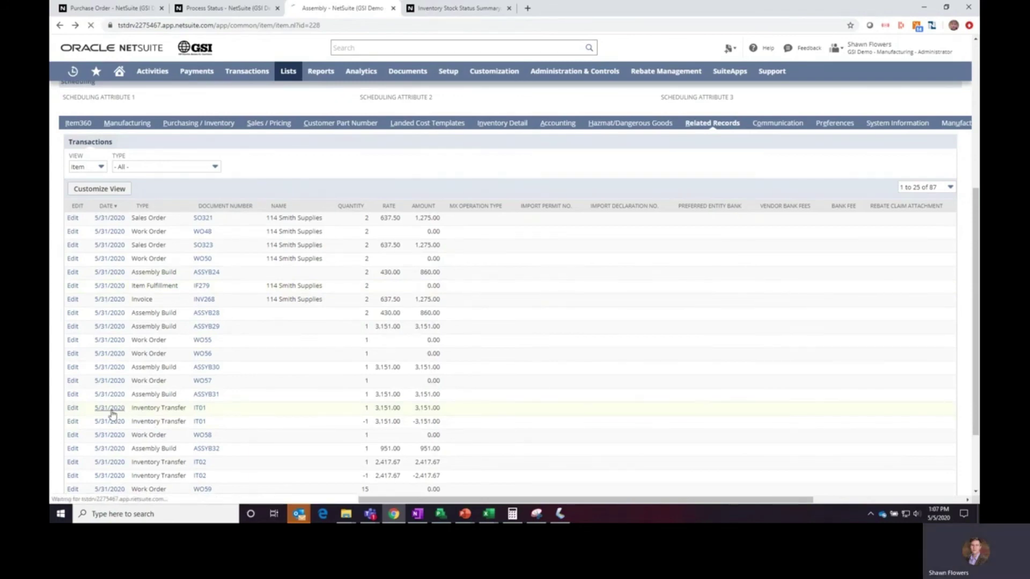